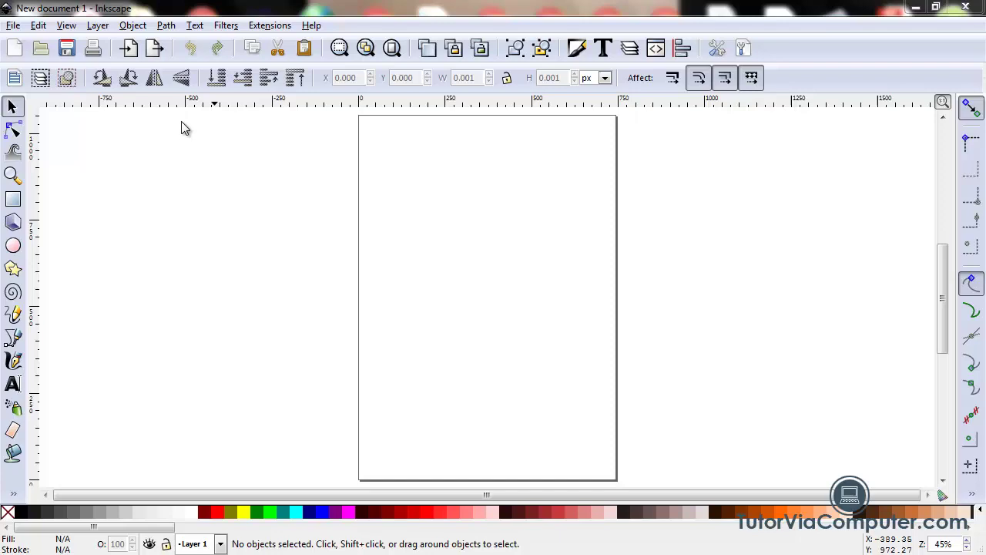
# Open Document Properties, showing the 744.09 × 1052.36 px A4 portrait page, and move it down-left
pyautogui.click(13, 26)
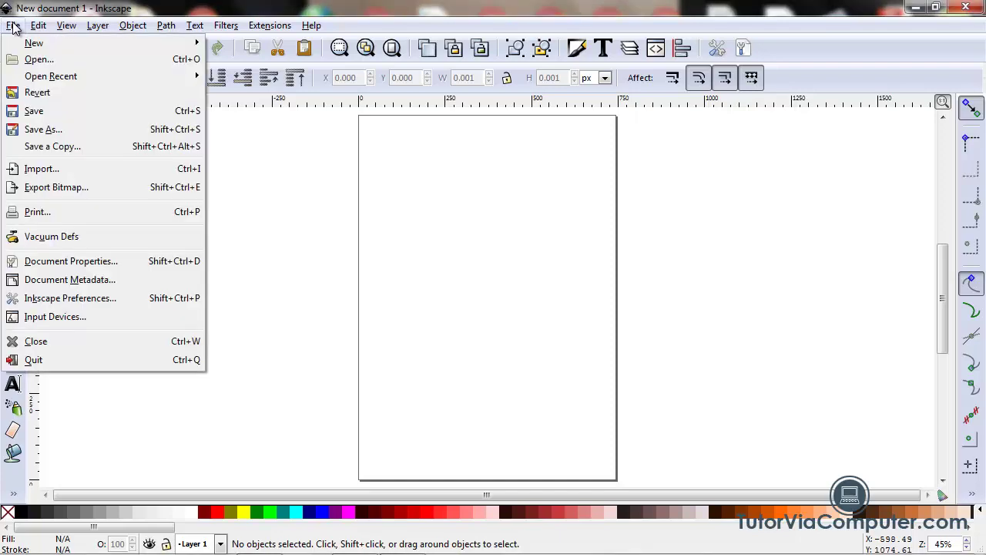
pyautogui.click(67, 261)
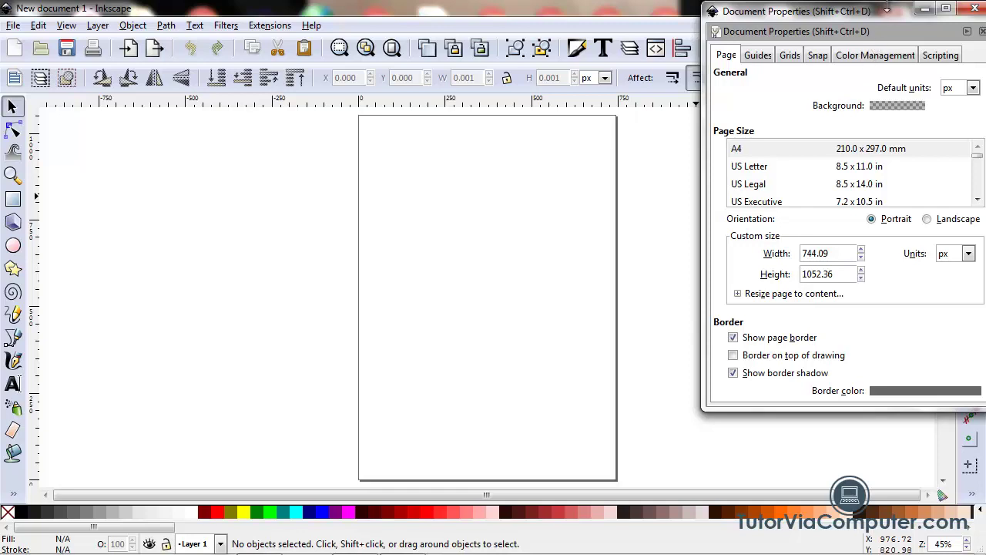
pyautogui.moveTo(887, 10); pyautogui.dragTo(816, 94)
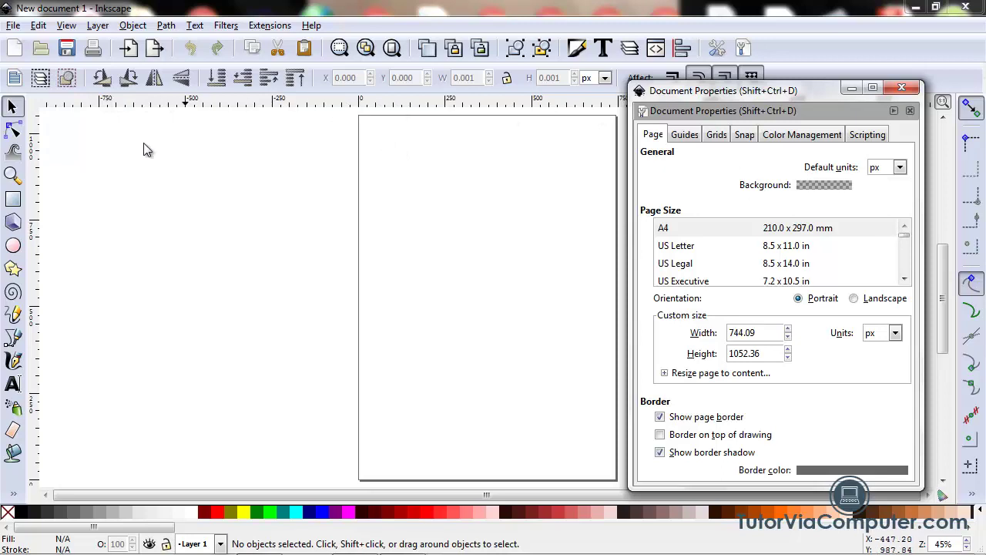
# Draw an outlined rectangle left of the page and keep px as the default units
pyautogui.click(14, 203)
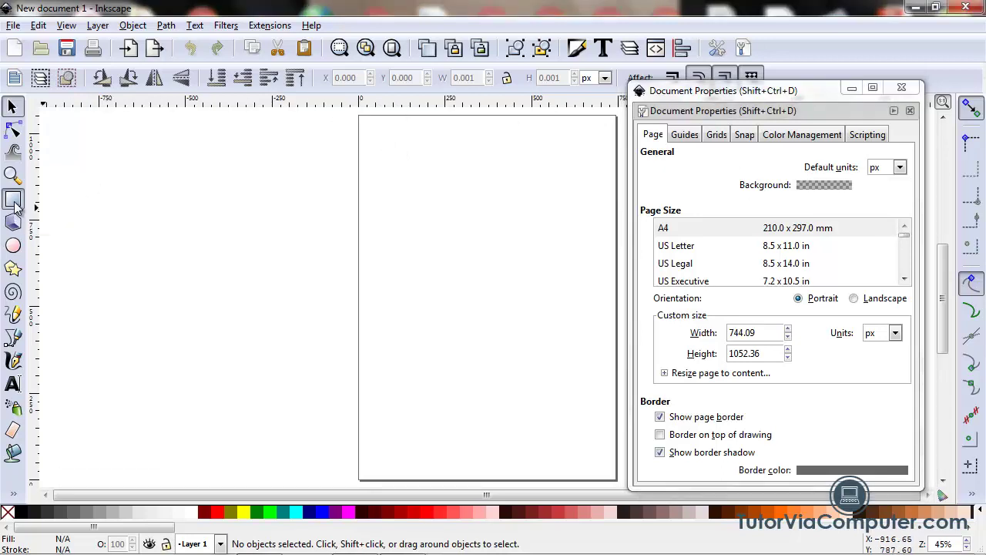
pyautogui.moveTo(76, 150); pyautogui.dragTo(314, 327)
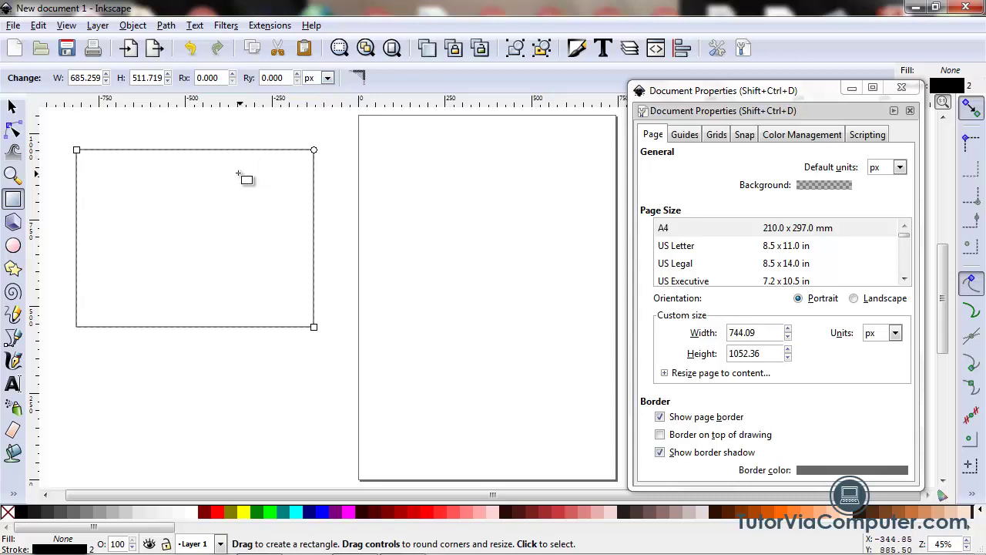
pyautogui.click(900, 168)
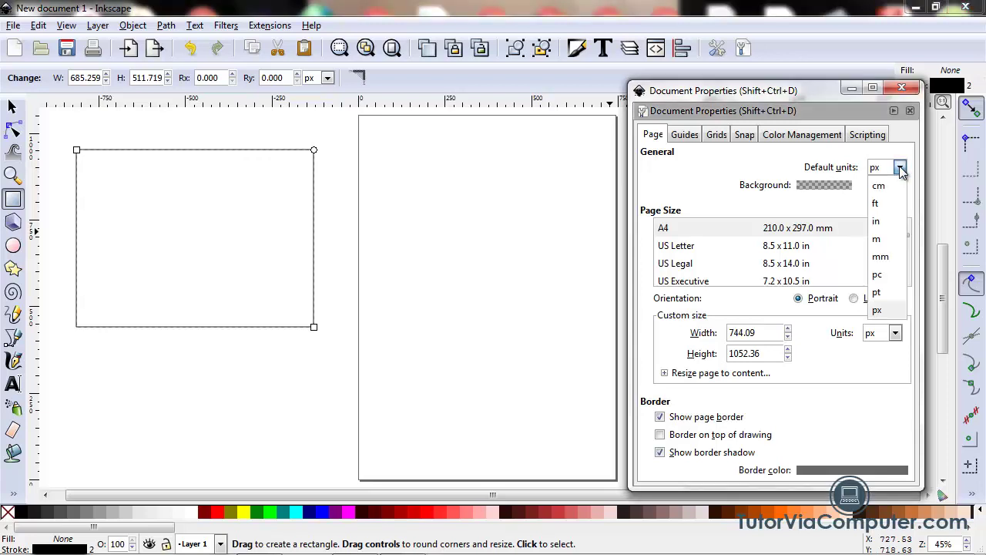
pyautogui.click(888, 312)
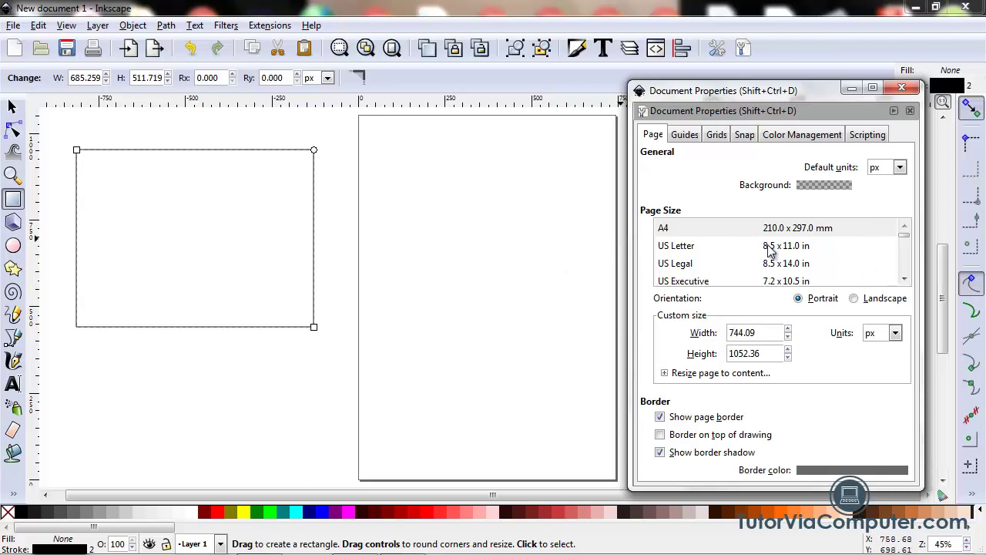
pyautogui.click(904, 278)
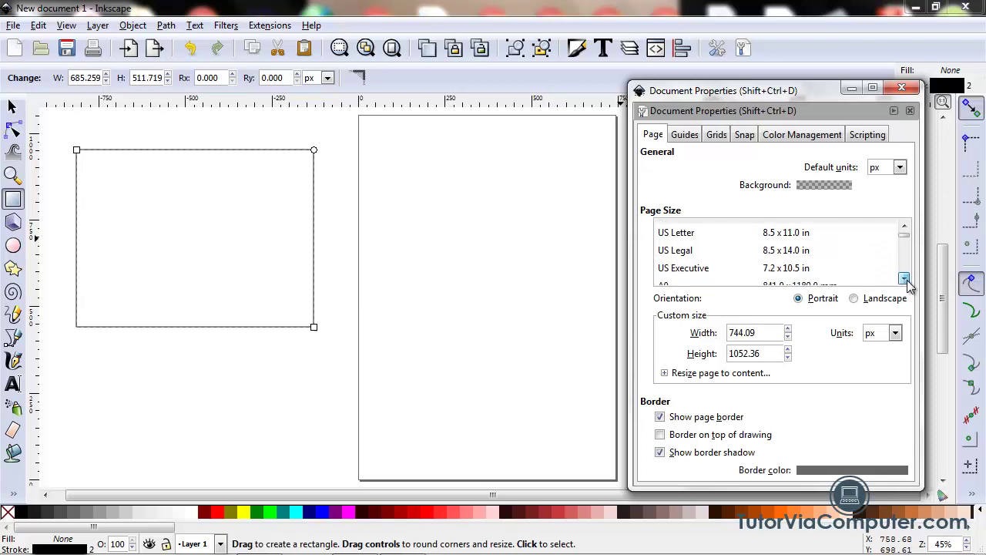
pyautogui.click(903, 278)
pyautogui.click(904, 278)
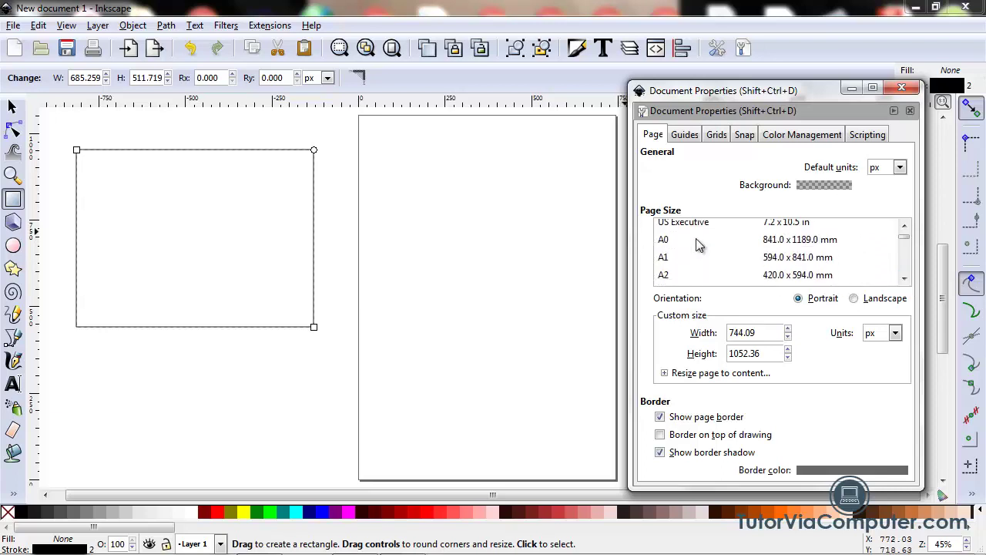
pyautogui.click(904, 279)
pyautogui.click(904, 279)
pyautogui.click(904, 279)
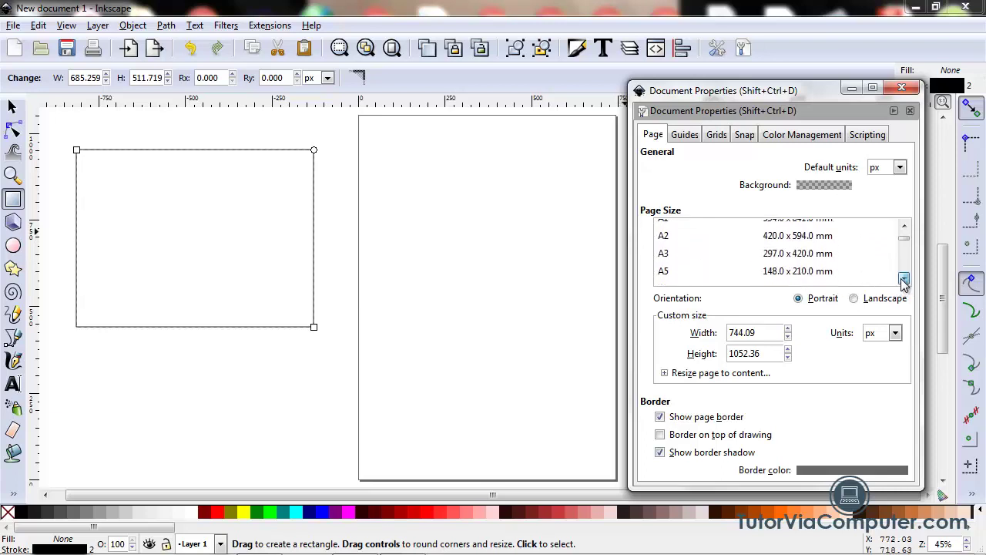
pyautogui.click(904, 279)
pyautogui.click(904, 279)
pyautogui.click(904, 279)
pyautogui.click(904, 279)
pyautogui.click(904, 279)
pyautogui.click(904, 279)
pyautogui.click(904, 279)
pyautogui.click(904, 278)
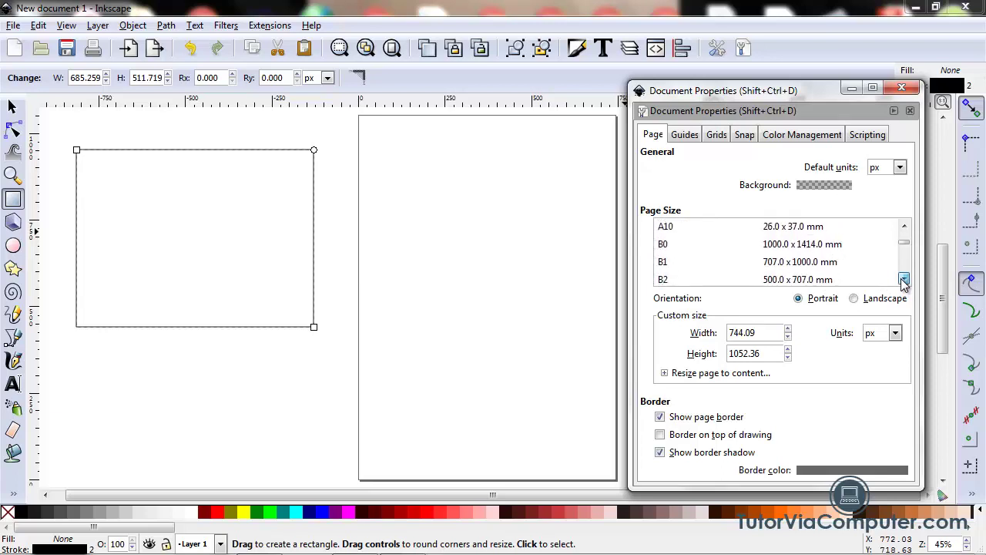
pyautogui.click(904, 279)
pyautogui.click(904, 279)
pyautogui.click(904, 279)
pyautogui.click(904, 279)
pyautogui.click(904, 279)
pyautogui.click(904, 279)
pyautogui.click(904, 279)
pyautogui.click(904, 279)
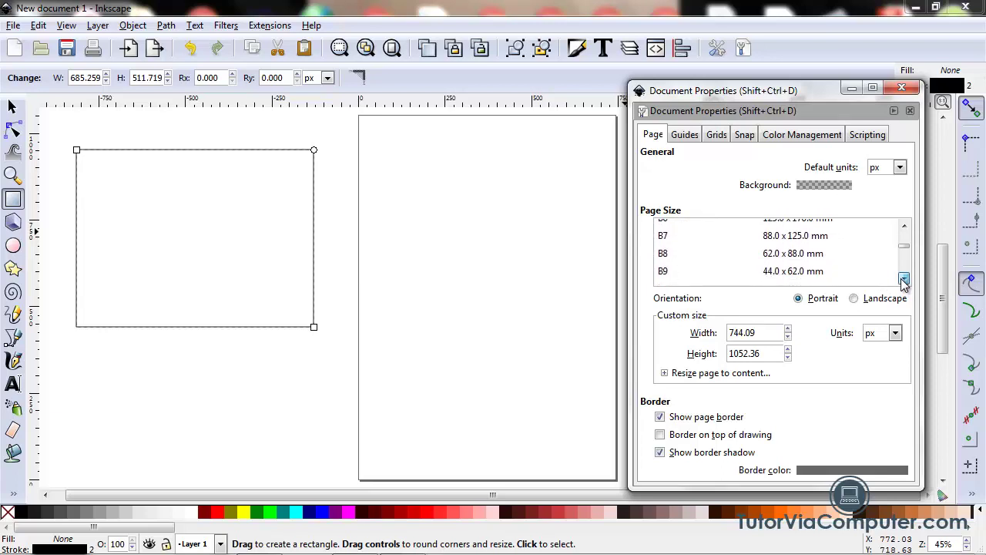
pyautogui.click(904, 279)
pyautogui.click(904, 279)
pyautogui.click(904, 279)
pyautogui.click(904, 279)
pyautogui.click(904, 279)
pyautogui.click(904, 279)
pyautogui.click(904, 279)
pyautogui.click(904, 279)
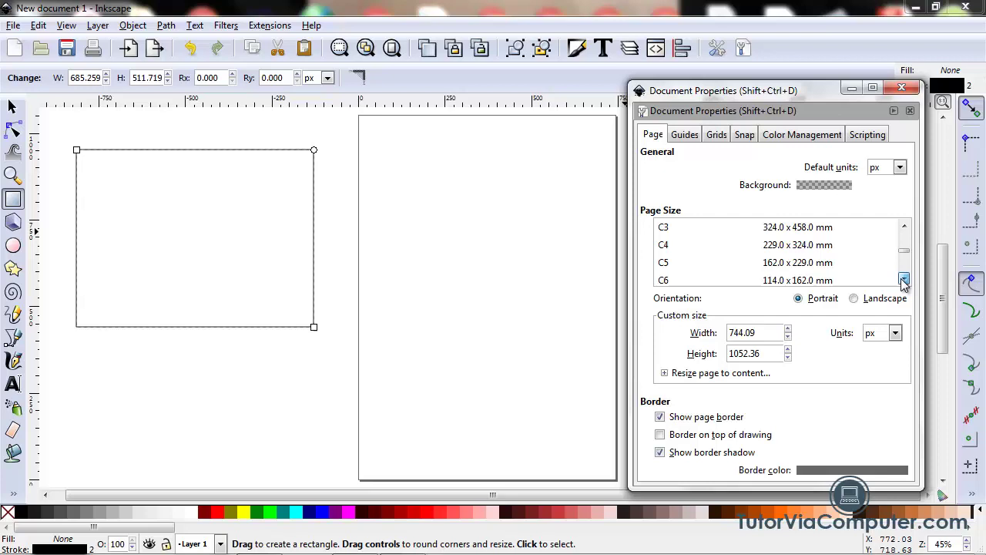
pyautogui.click(904, 279)
pyautogui.click(904, 278)
pyautogui.click(904, 279)
pyautogui.click(904, 279)
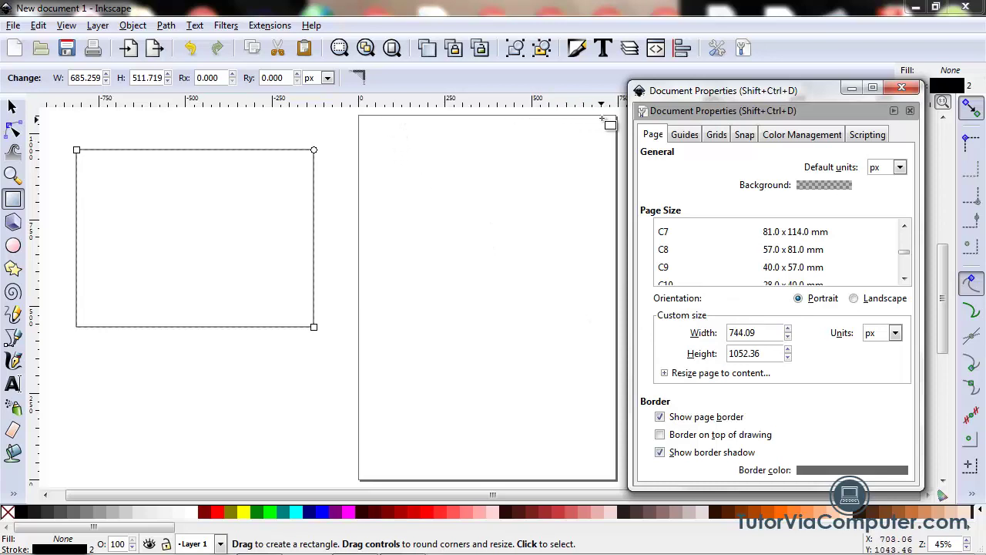
pyautogui.click(855, 299)
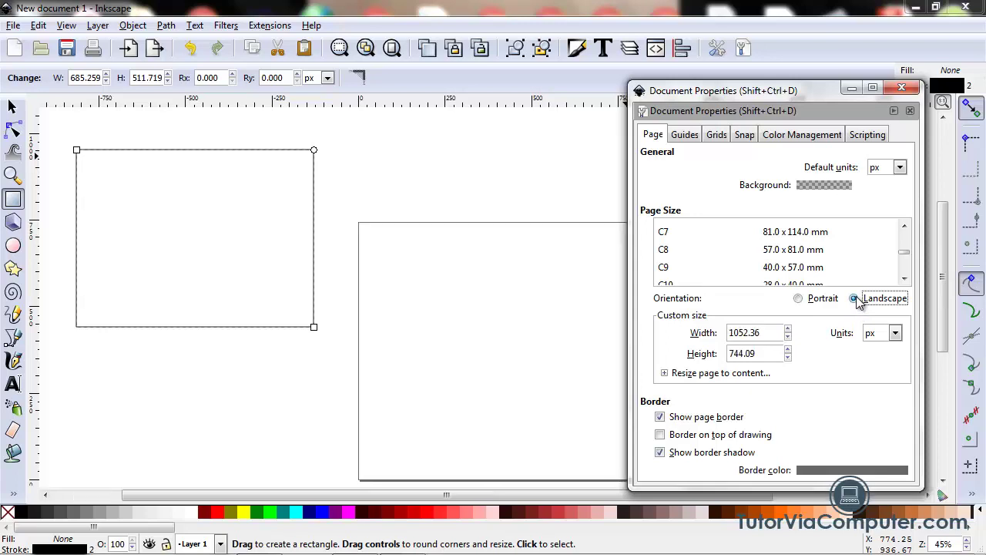
pyautogui.moveTo(808, 89); pyautogui.dragTo(210, 116)
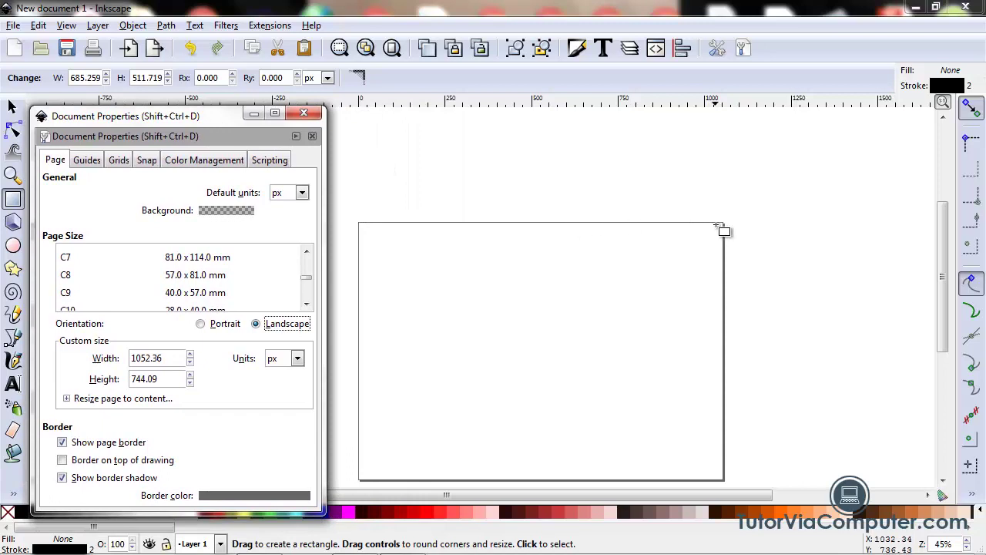
pyautogui.click(201, 323)
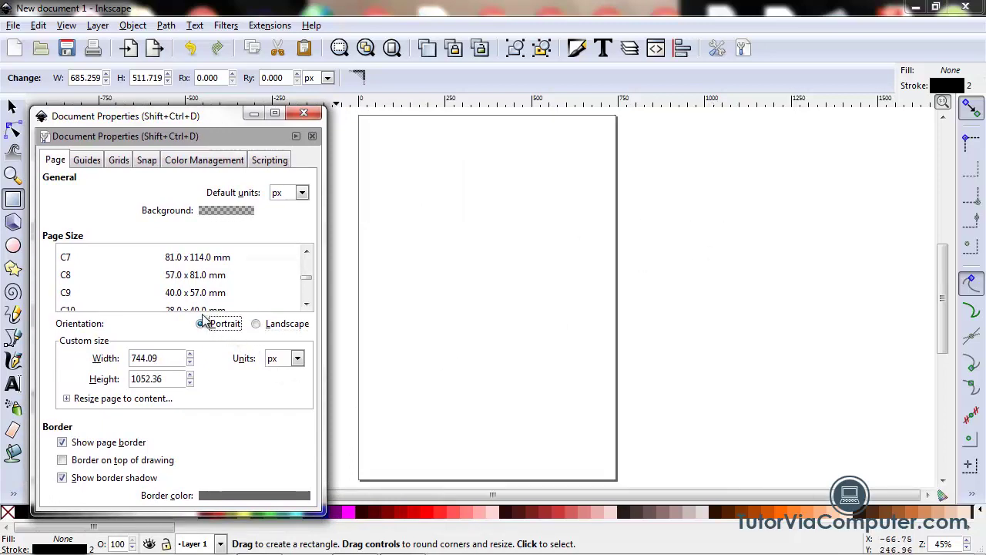
pyautogui.moveTo(198, 117); pyautogui.dragTo(801, 107)
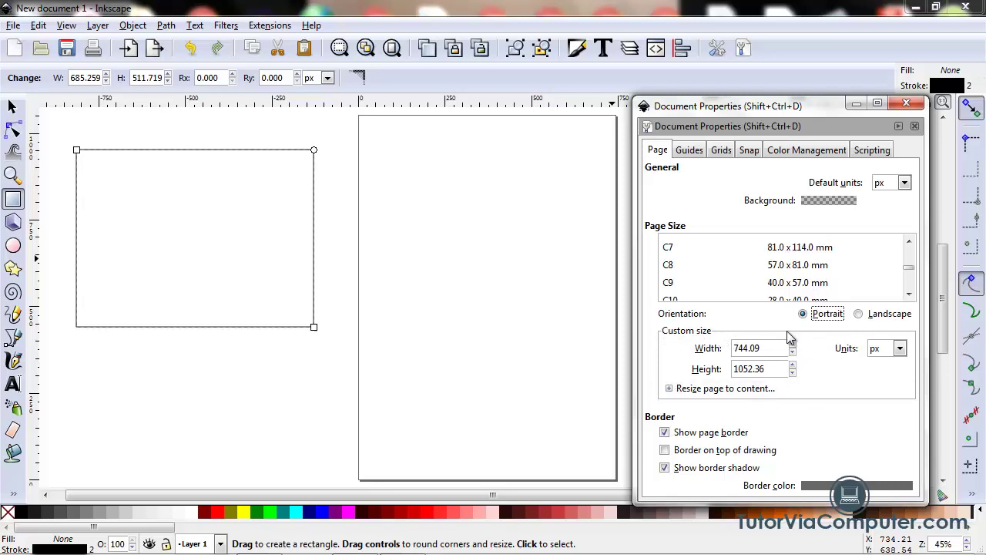
# Make the page a custom 800 × 800 px square, keeping px as the size units
pyautogui.click(900, 349)
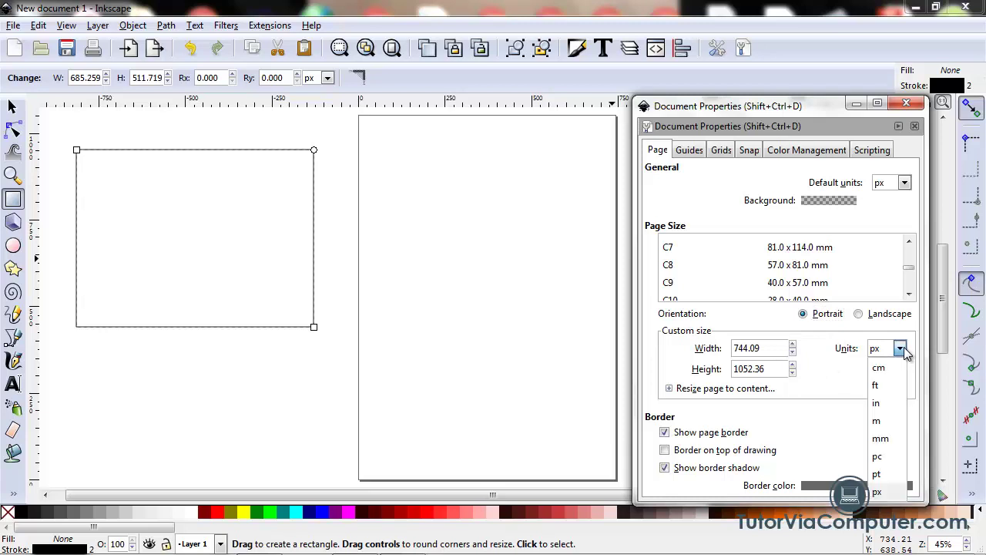
pyautogui.click(879, 497)
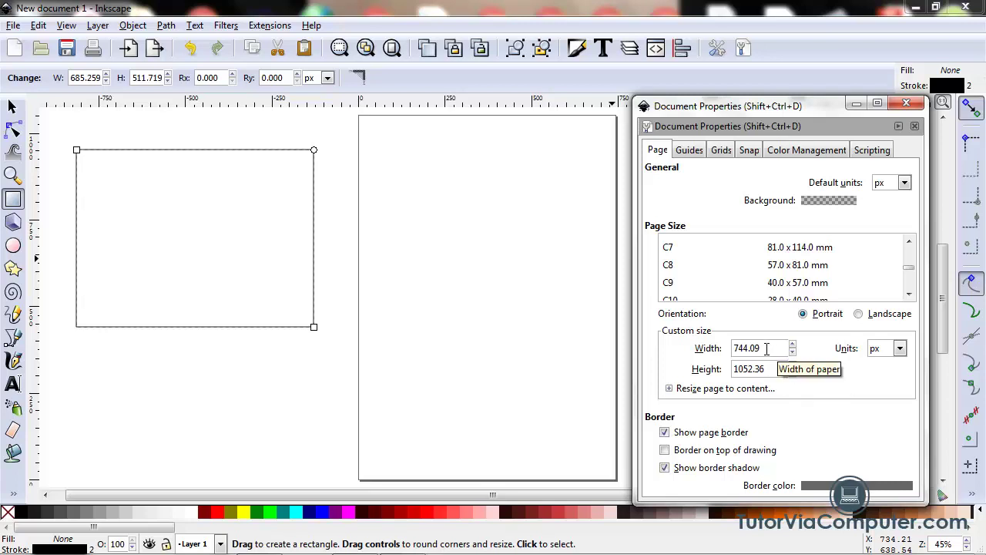
pyautogui.moveTo(767, 349); pyautogui.dragTo(738, 349)
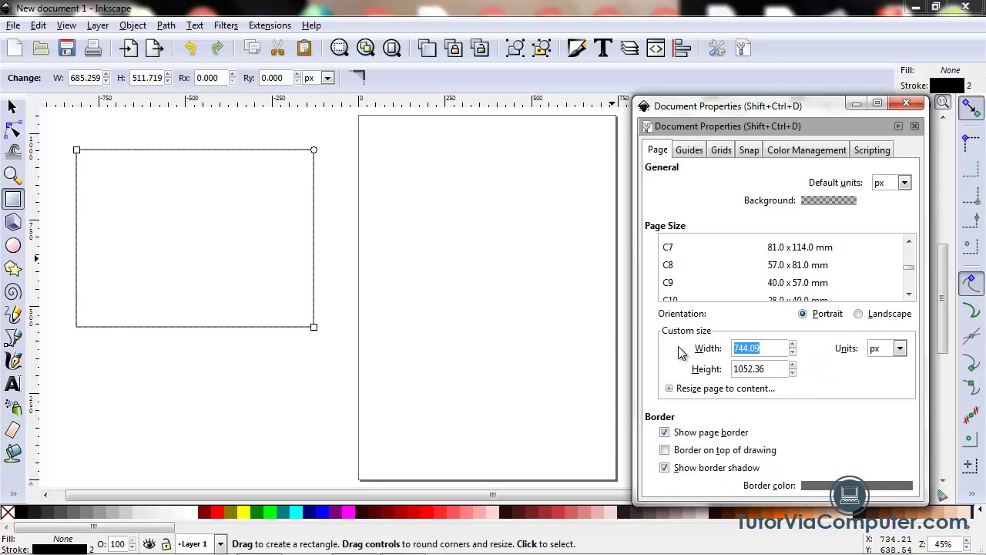
pyautogui.write('800')
pyautogui.press('Tab')
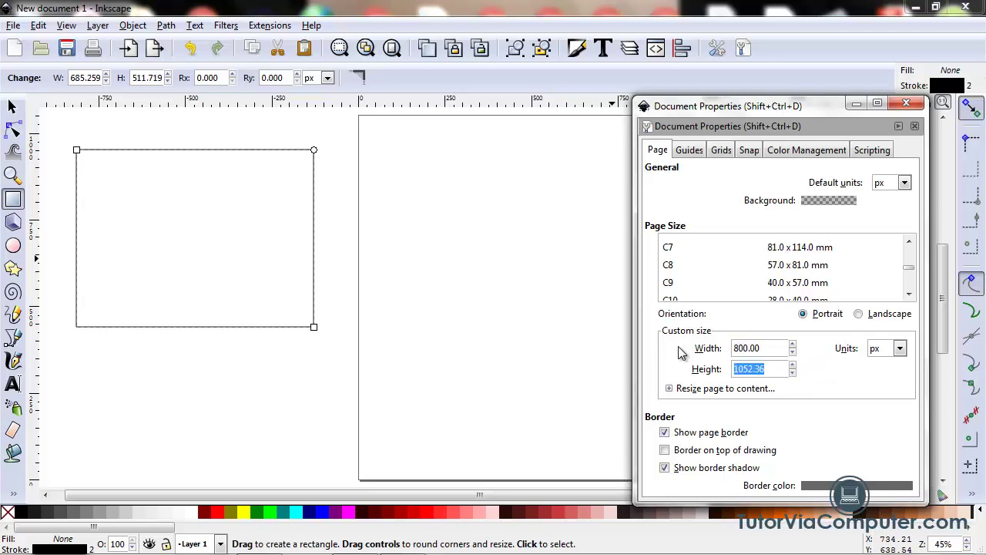
pyautogui.write('800')
pyautogui.press('Tab')
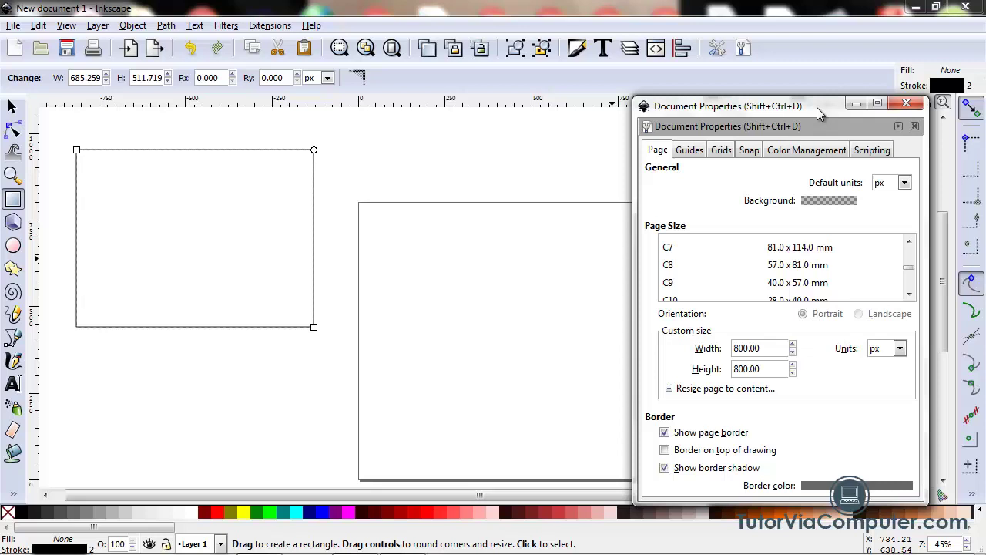
pyautogui.moveTo(817, 107); pyautogui.dragTo(849, 99)
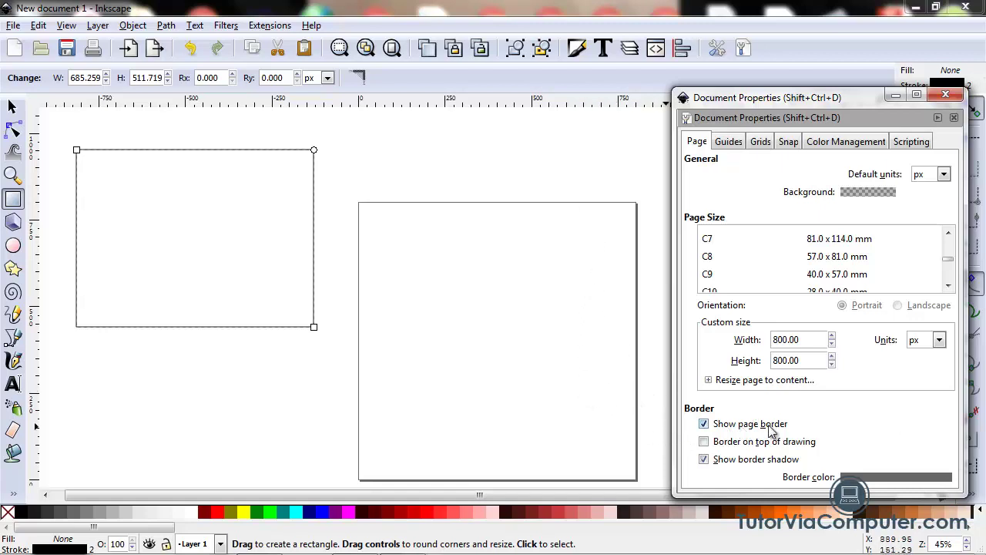
pyautogui.click(704, 425)
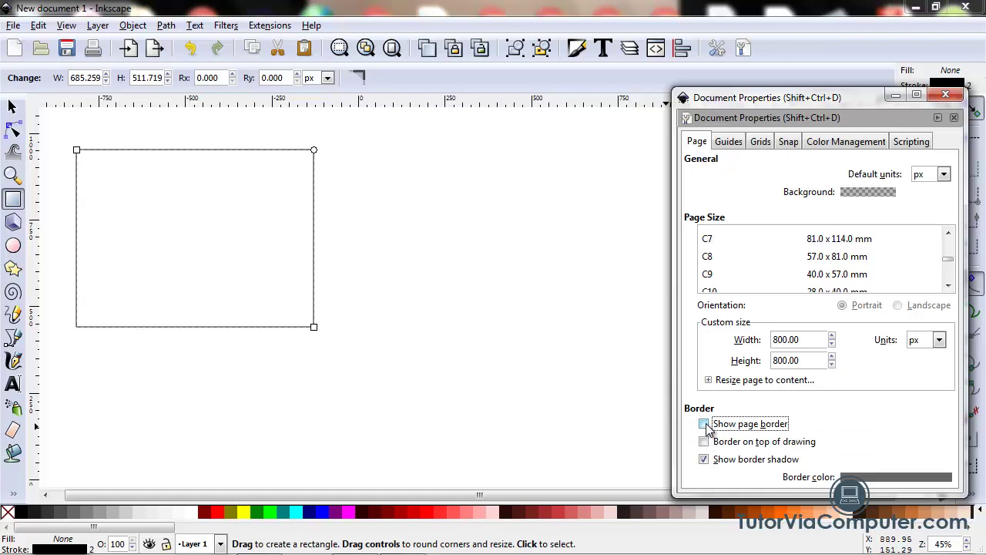
pyautogui.click(704, 424)
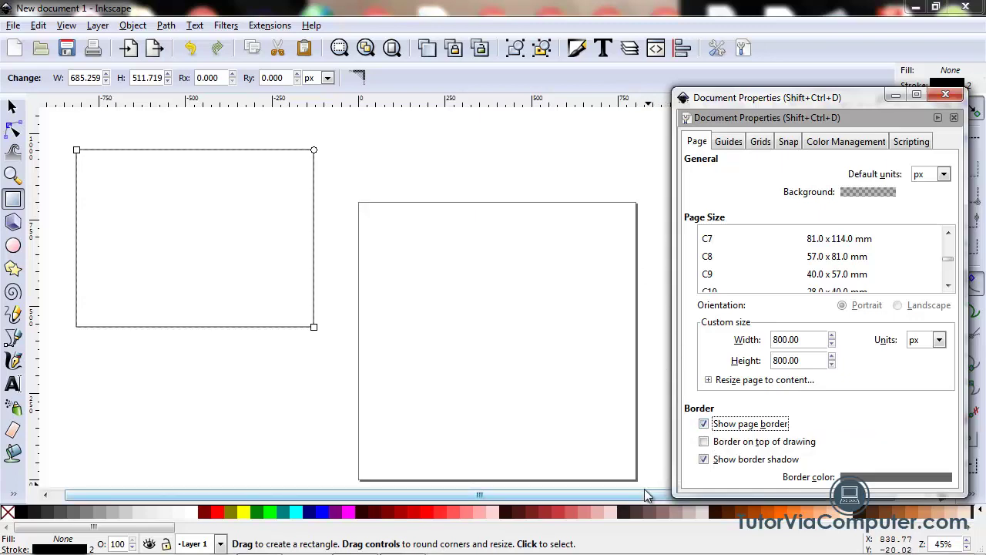
pyautogui.click(707, 459)
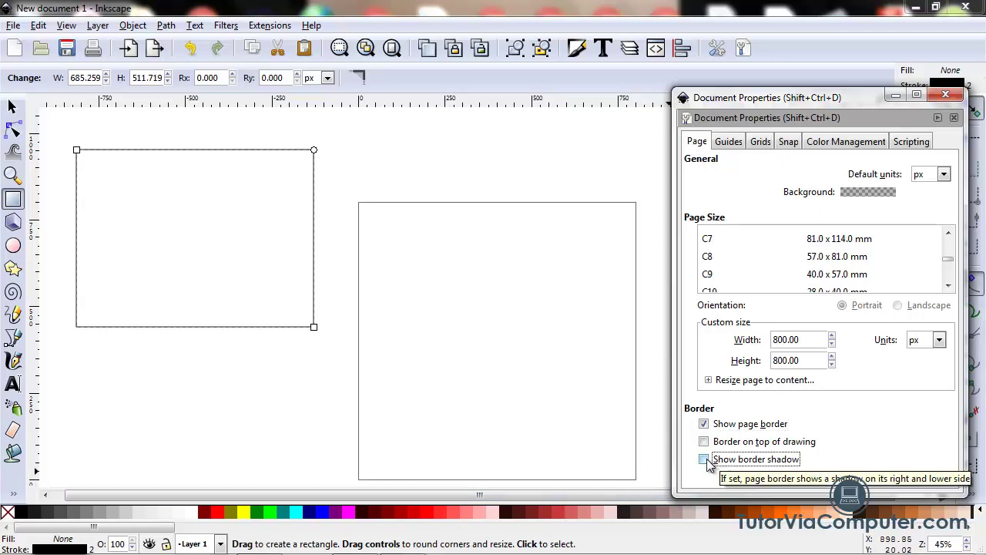
pyautogui.click(705, 460)
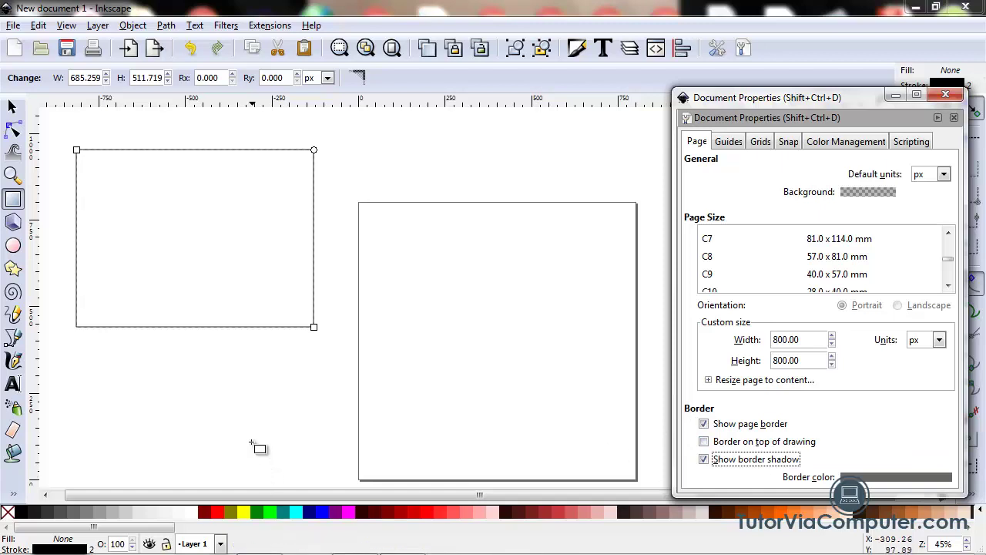
# Fill the rectangle red, move it over the page's left edge, and toggle border-on-top on then off
pyautogui.click(13, 107)
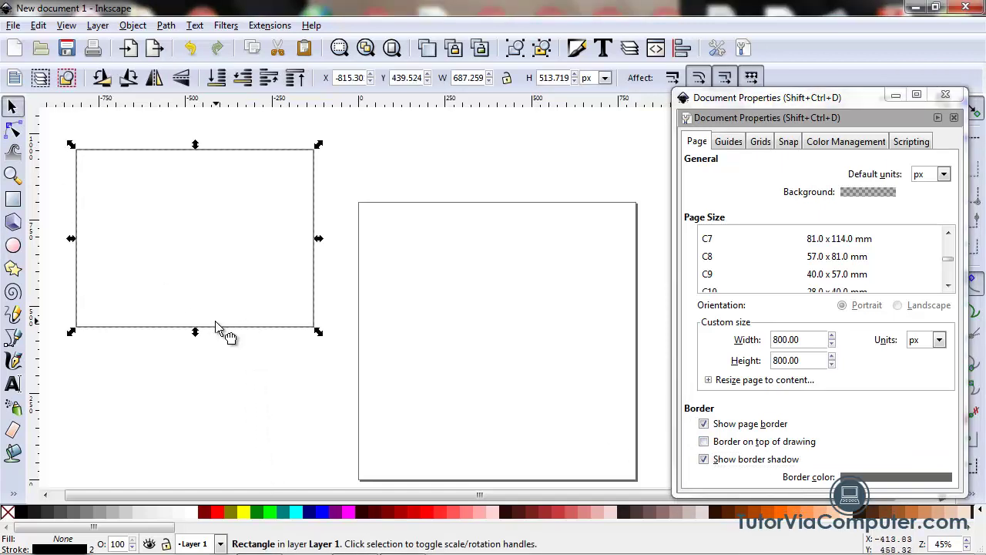
pyautogui.moveTo(216, 327); pyautogui.dragTo(248, 396)
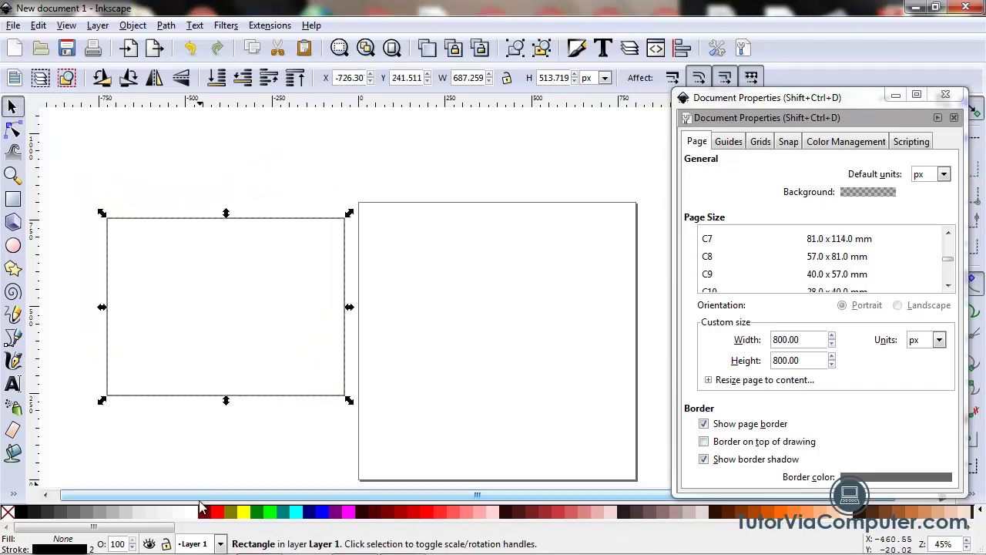
pyautogui.click(215, 513)
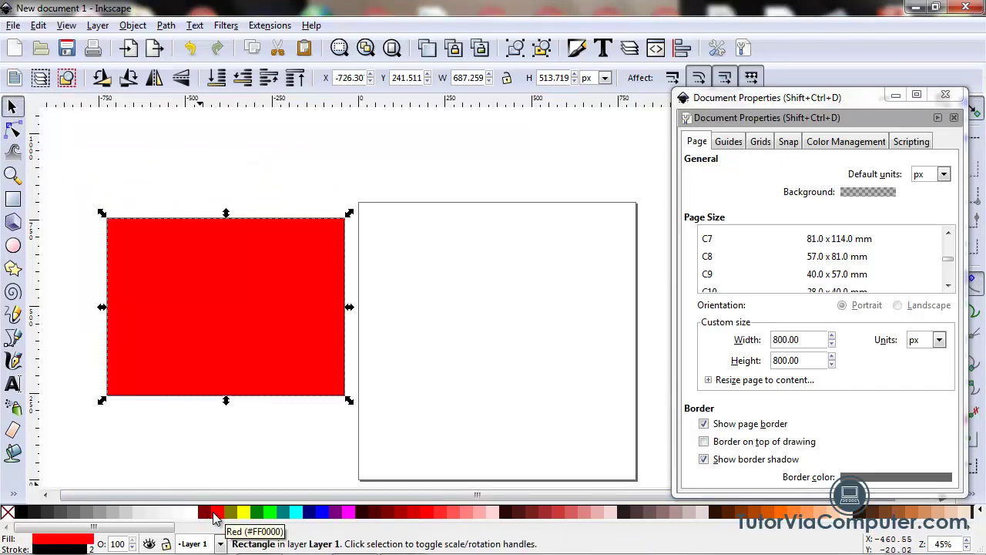
pyautogui.moveTo(266, 392); pyautogui.dragTo(411, 417)
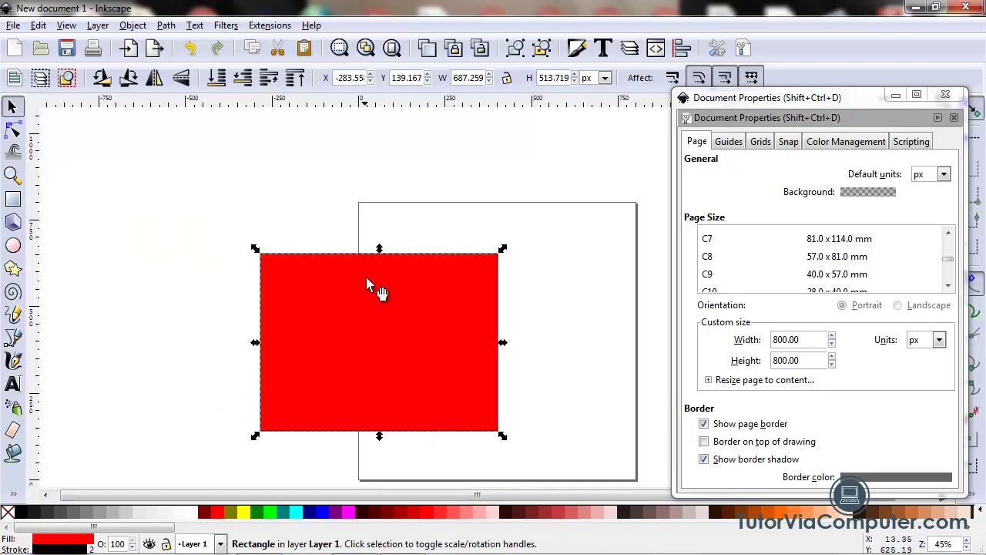
pyautogui.click(704, 442)
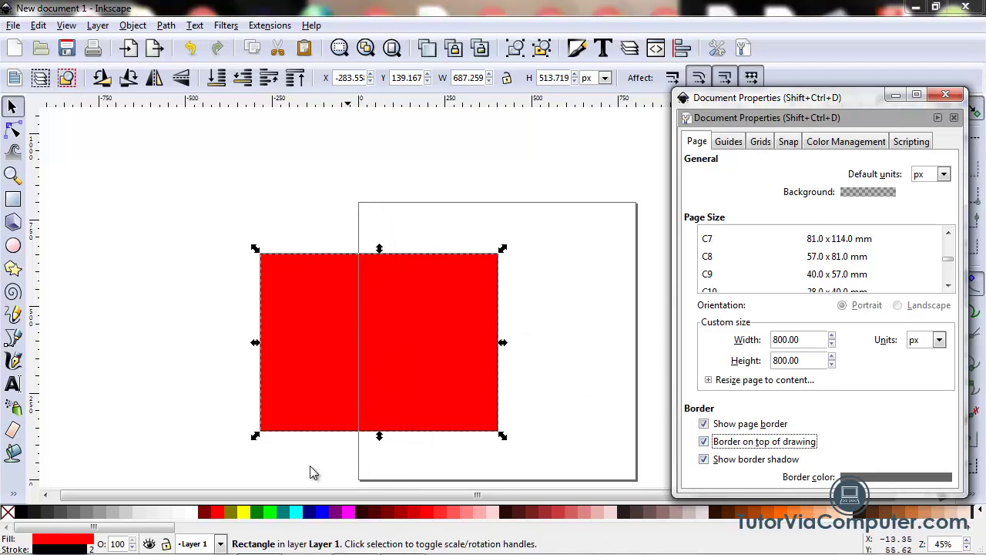
pyautogui.click(709, 443)
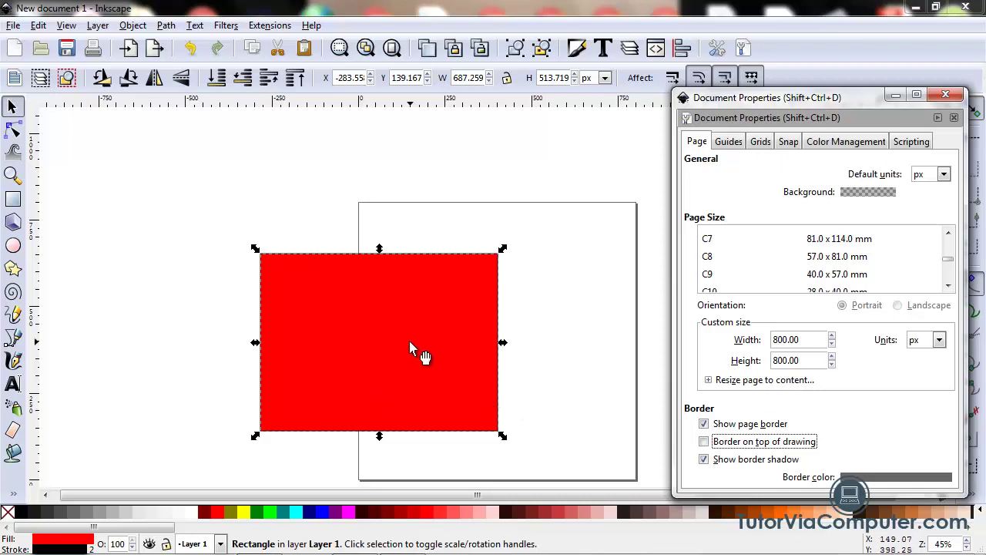
# Delete the red rectangle and zoom so the empty square page fits the window
pyautogui.press('Delete')
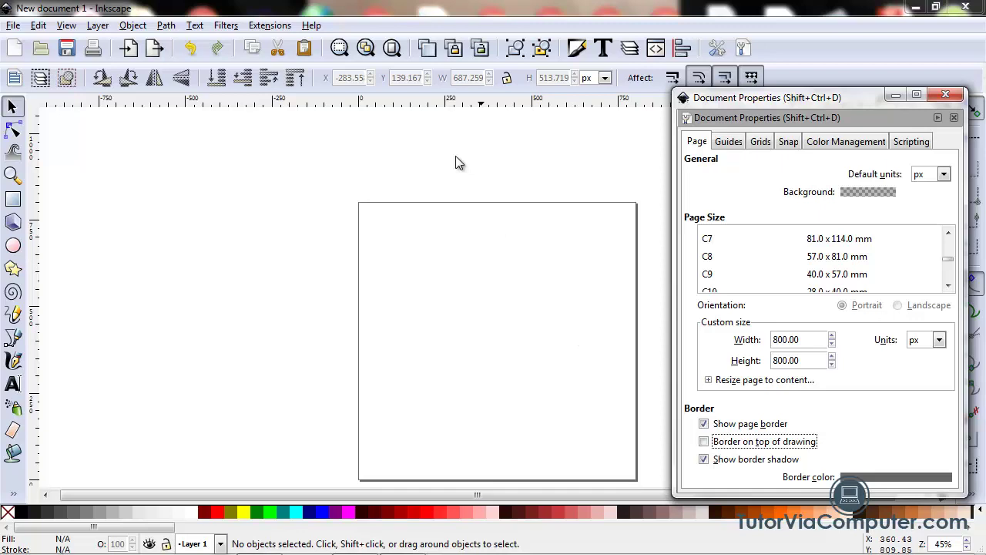
pyautogui.click(393, 48)
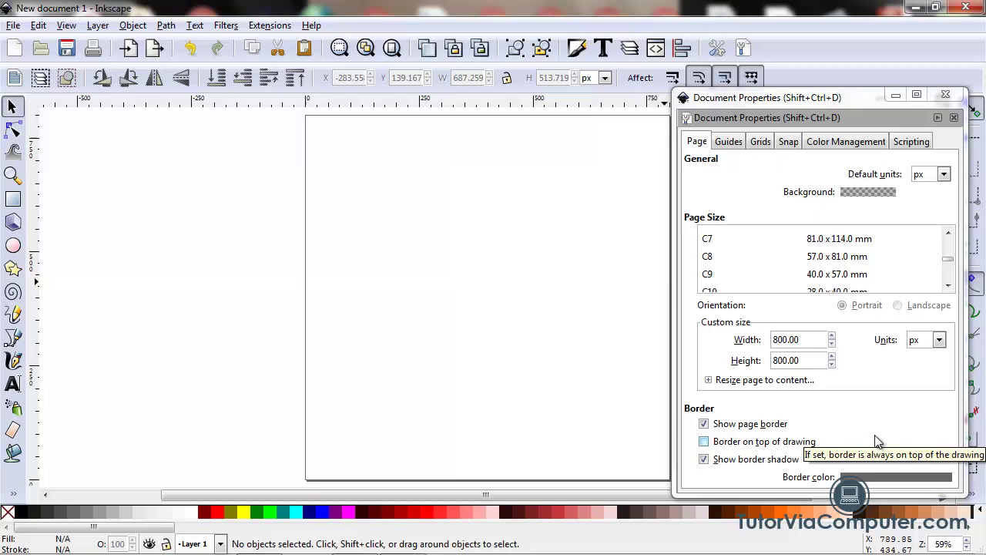
# On the Grids tab, add a new Rectangular grid, grid2987, with 10 px spacing
pyautogui.click(761, 143)
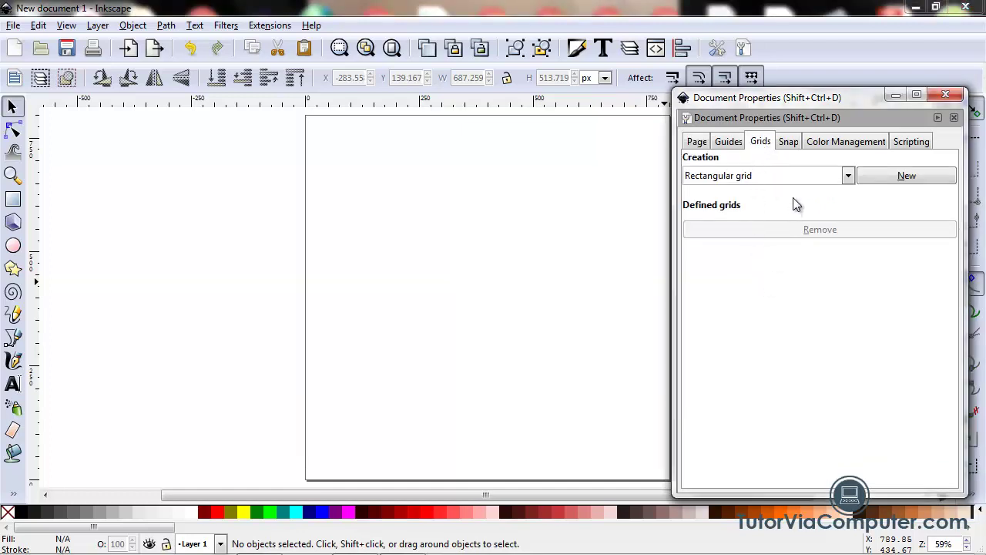
pyautogui.moveTo(845, 97); pyautogui.dragTo(858, 98)
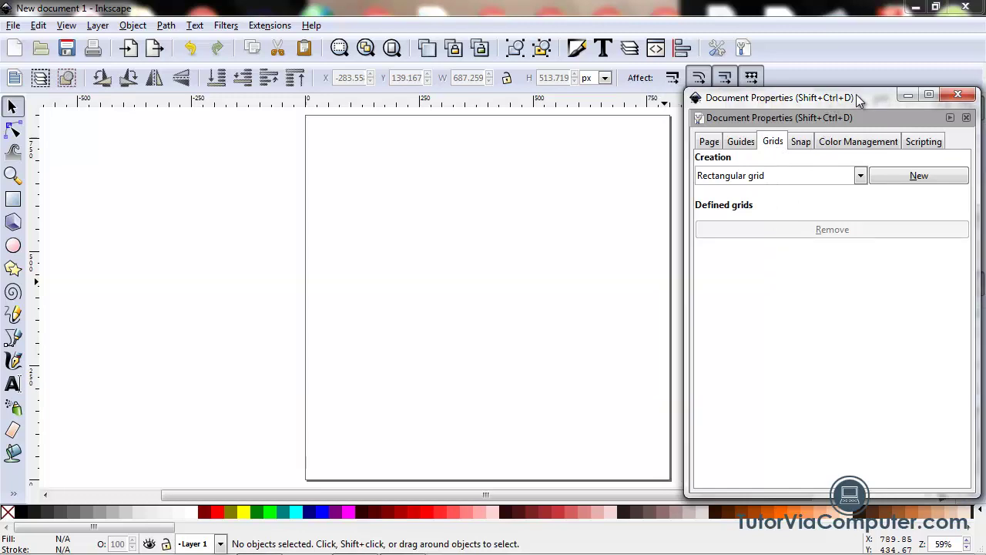
pyautogui.click(861, 176)
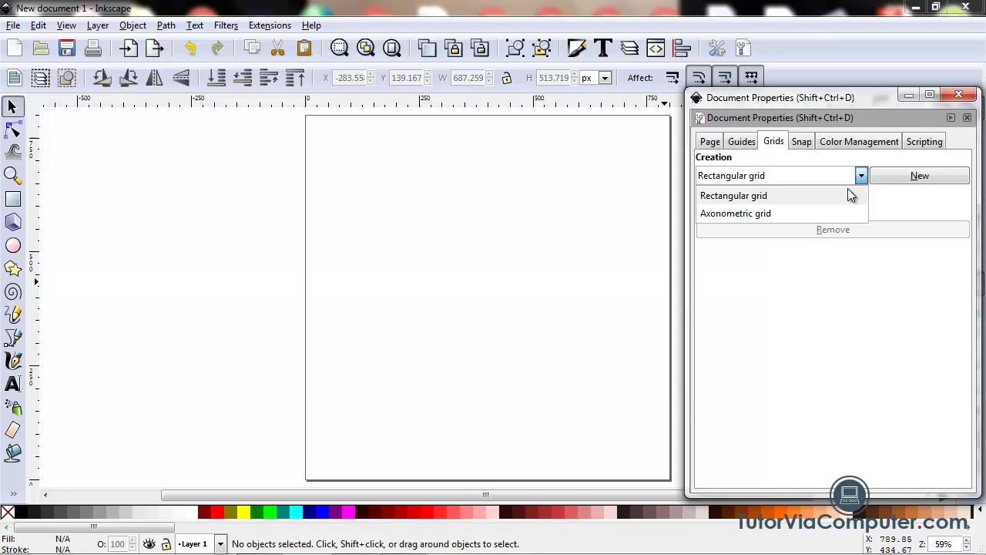
pyautogui.click(763, 202)
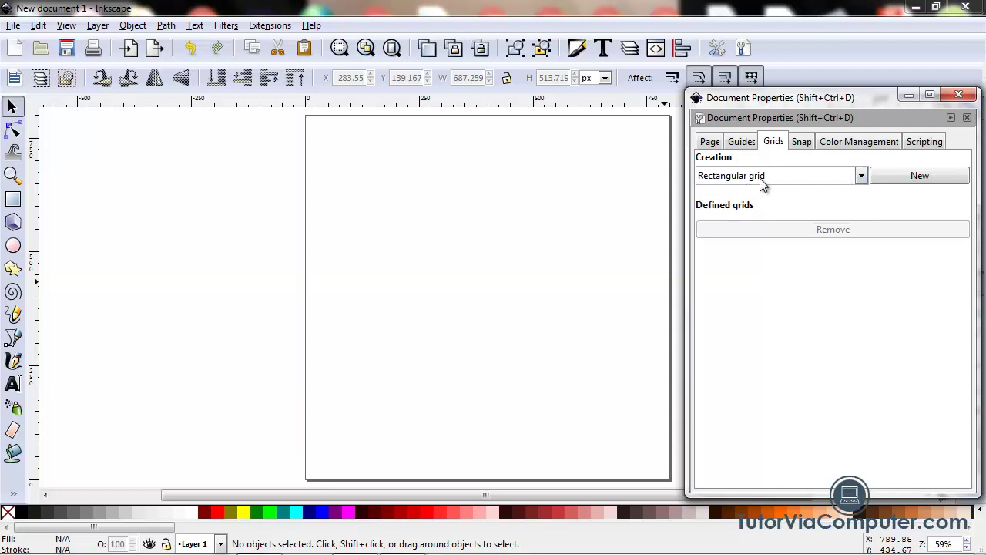
pyautogui.click(939, 177)
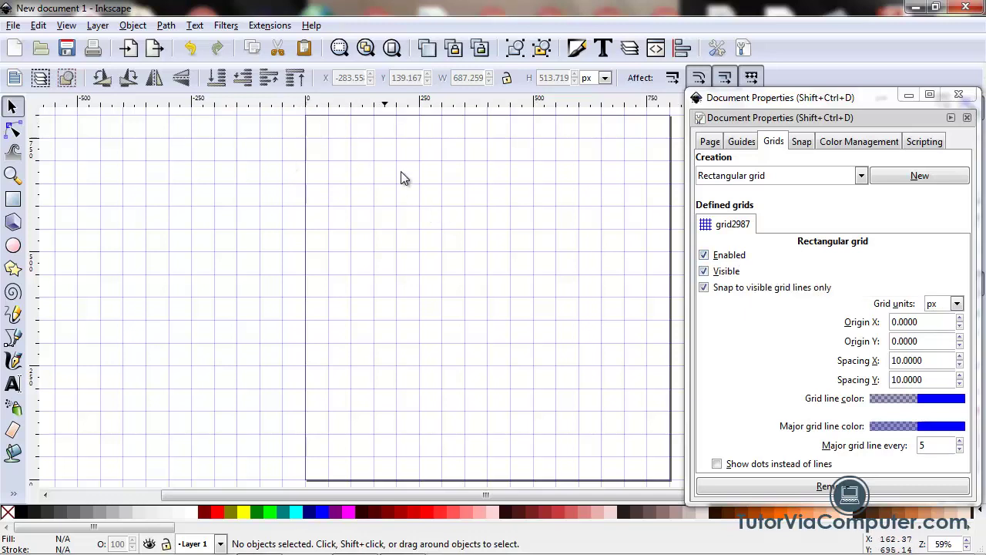
pyautogui.click(703, 258)
pyautogui.click(704, 255)
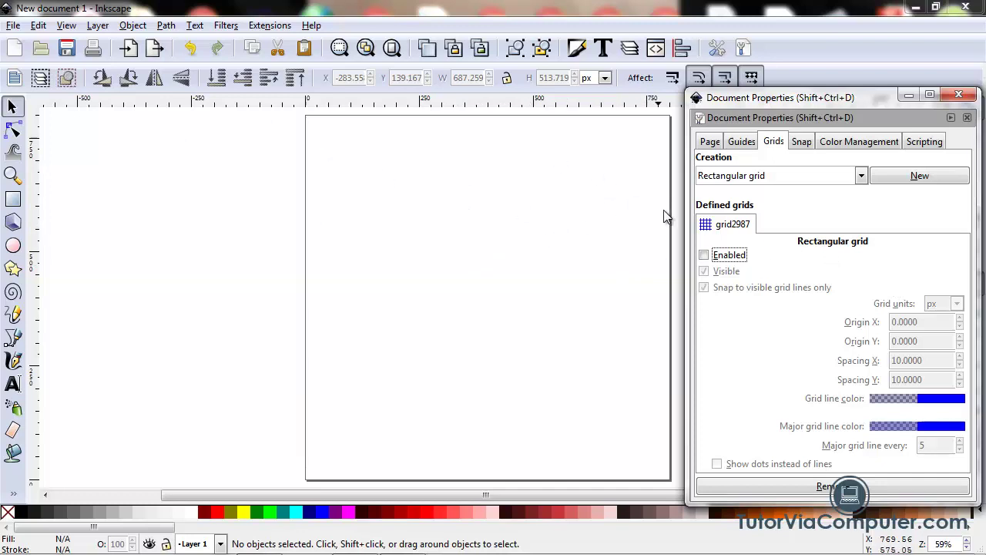
pyautogui.click(704, 255)
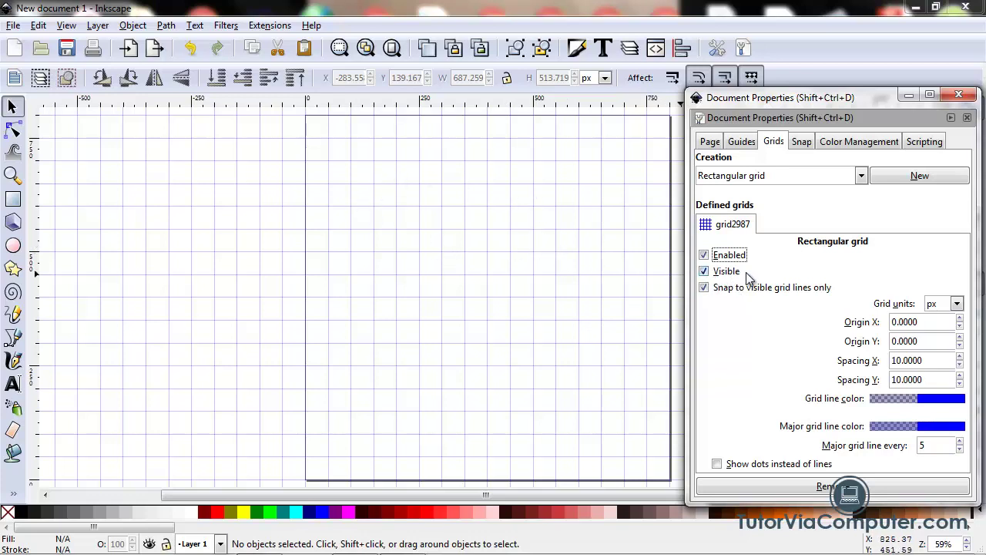
pyautogui.click(704, 273)
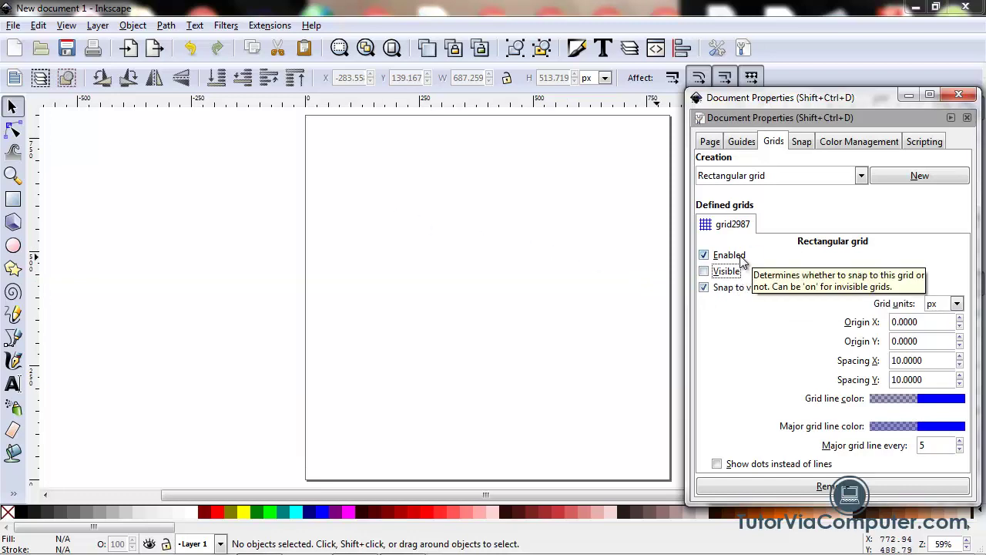
pyautogui.click(703, 271)
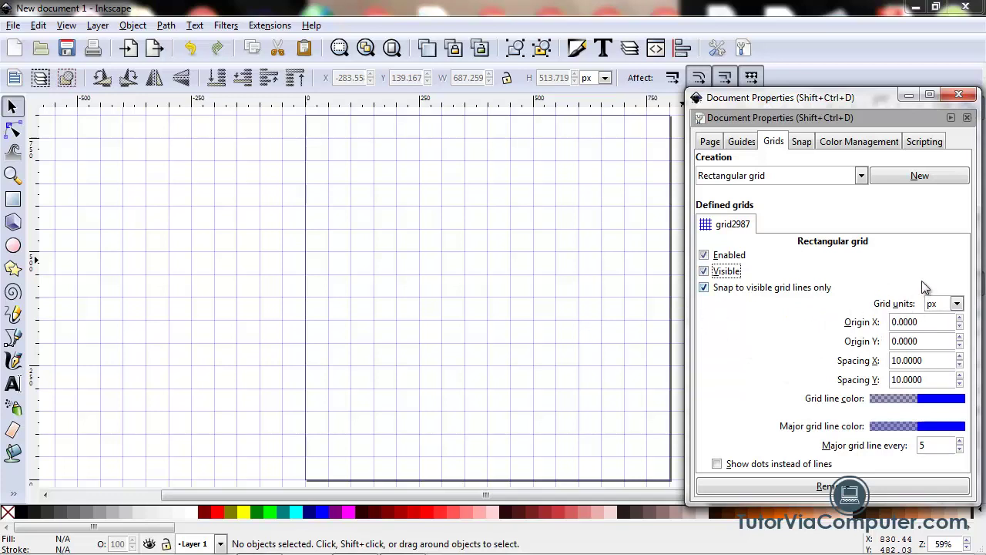
# Open the grid units list and leave px selected
pyautogui.click(956, 304)
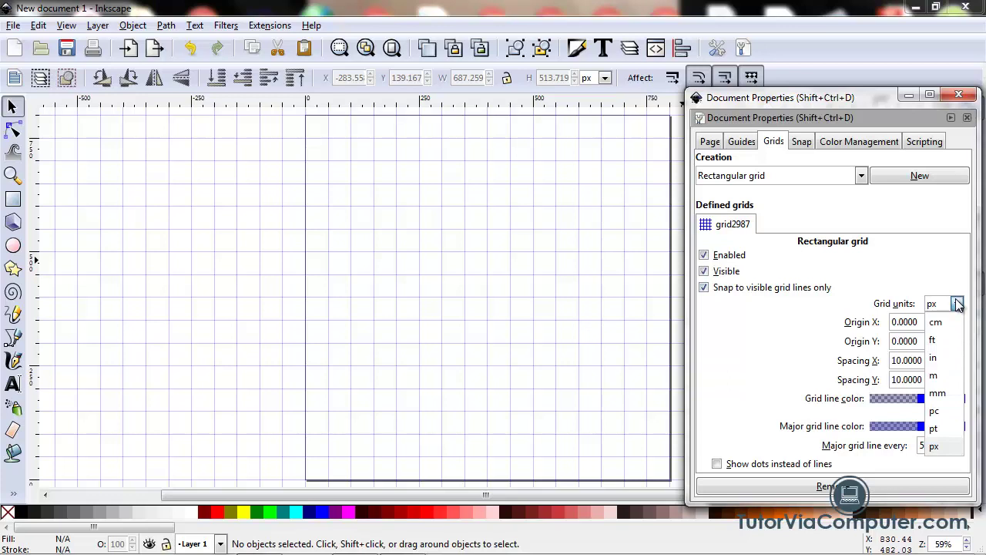
pyautogui.click(956, 304)
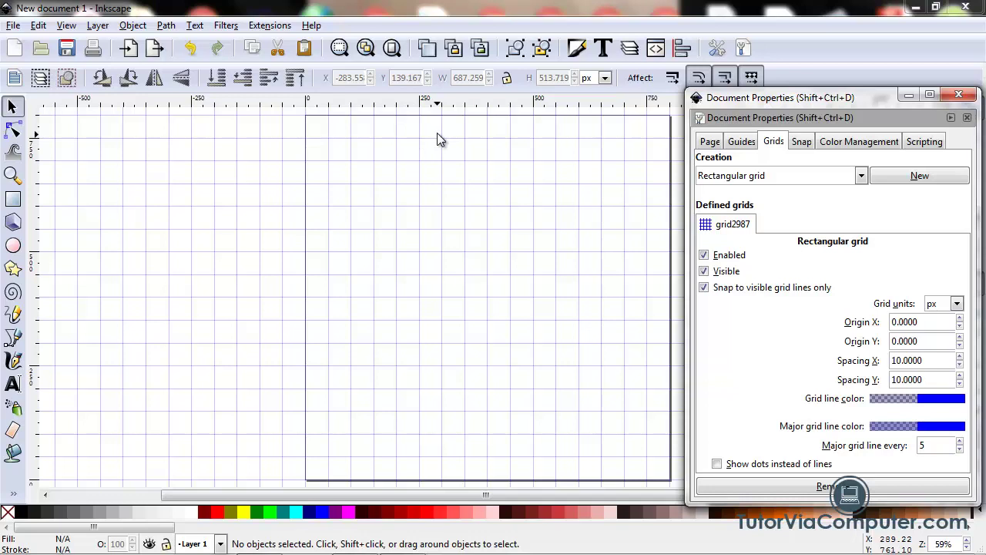
# Zoom the view to 84% then back to 59%, moving Document Properties lower-left
pyautogui.click(13, 176)
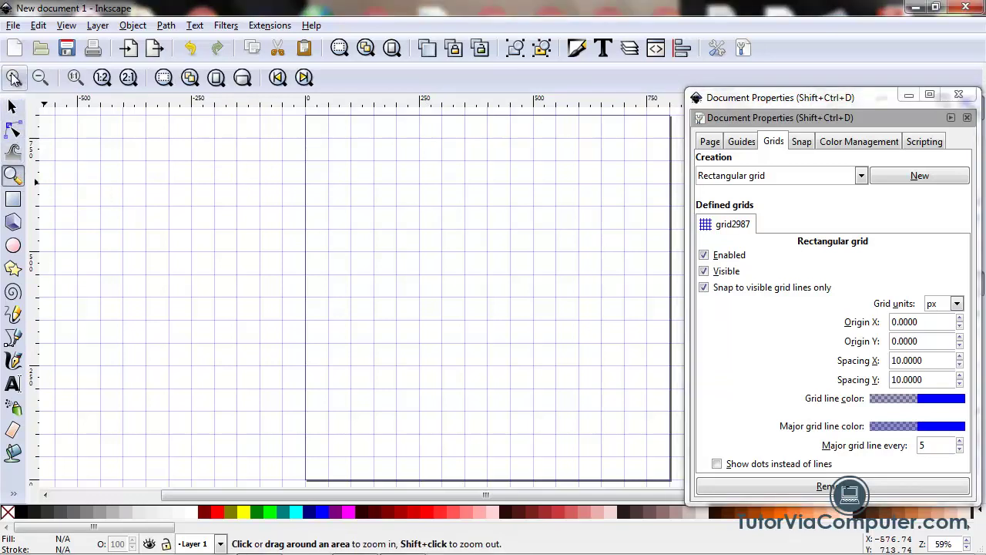
pyautogui.click(13, 78)
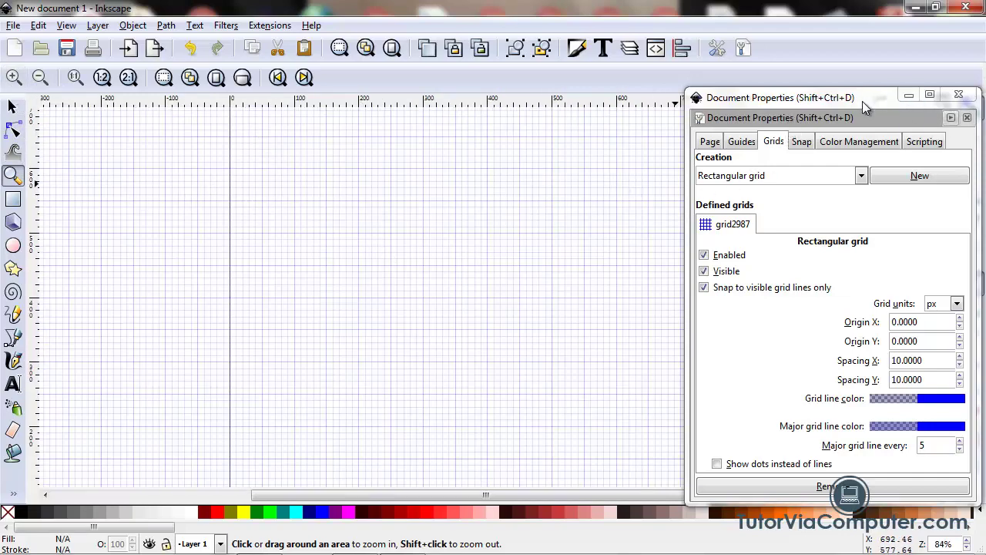
pyautogui.moveTo(862, 101); pyautogui.dragTo(785, 168)
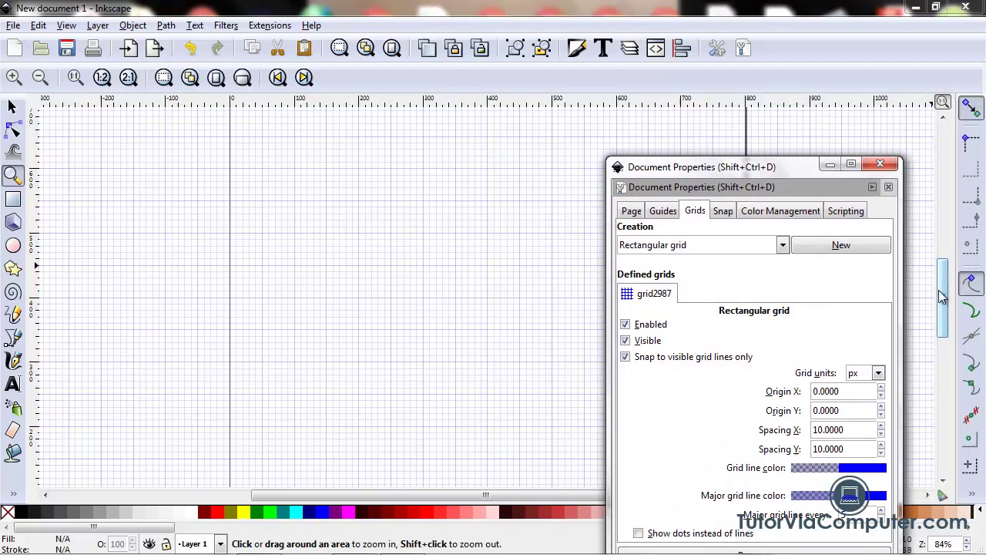
pyautogui.moveTo(940, 297); pyautogui.dragTo(941, 275)
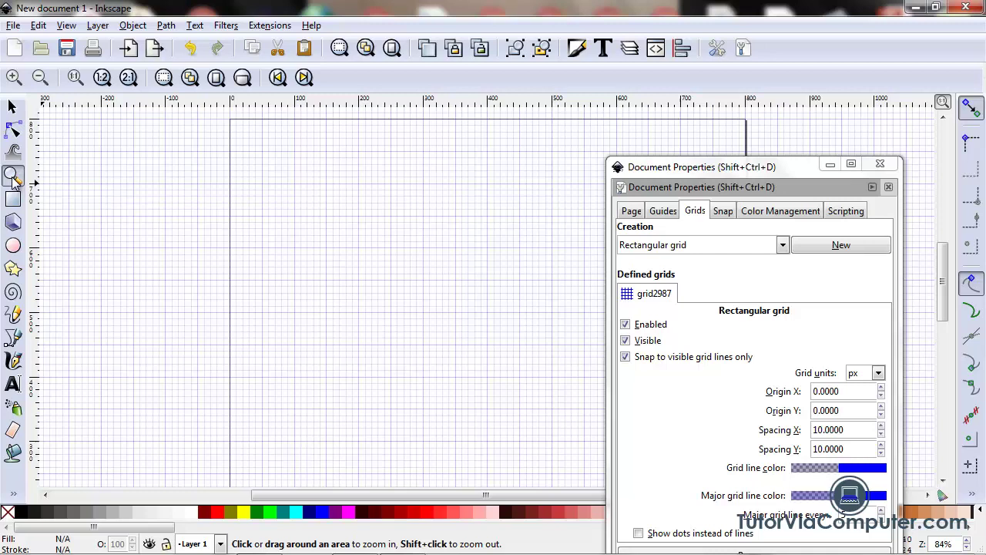
pyautogui.click(40, 77)
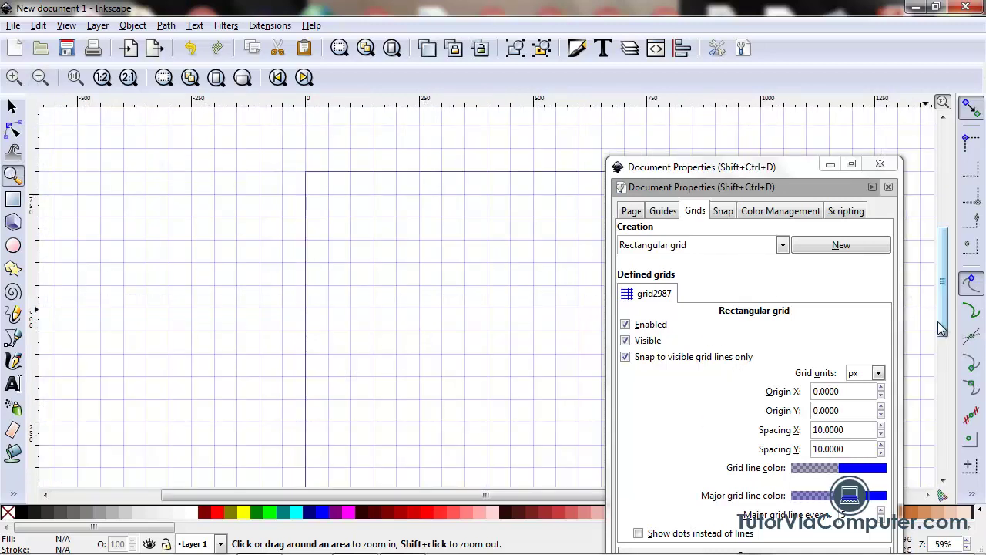
# Magnify the page to 84% to show the grid cells, and move Document Properties higher
pyautogui.scroll(-2, 941, 327)
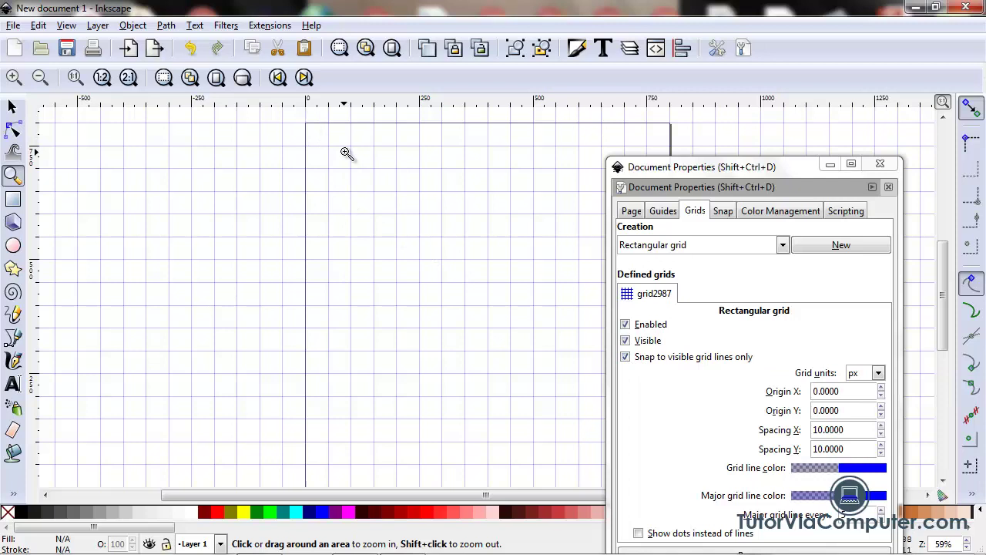
pyautogui.click(624, 357)
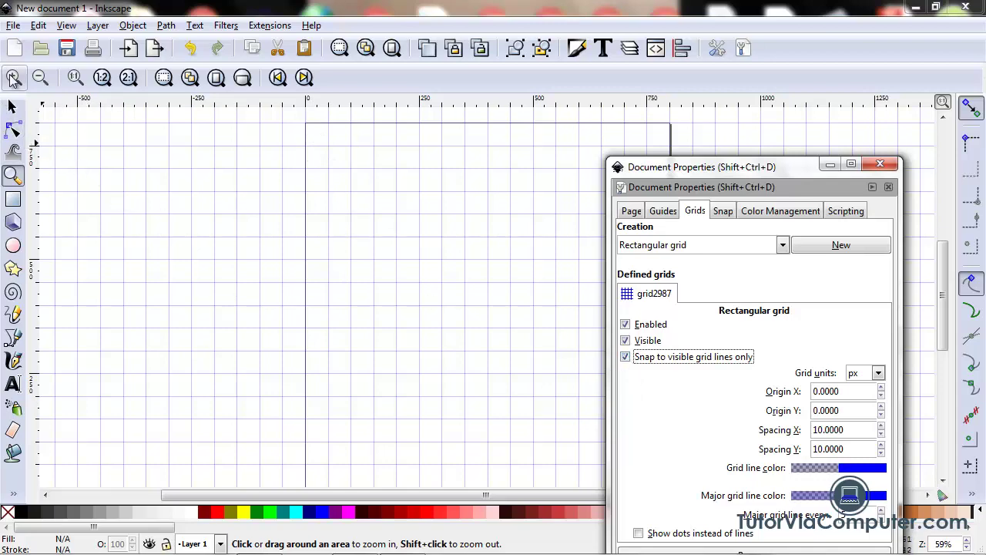
pyautogui.click(14, 79)
pyautogui.click(14, 79)
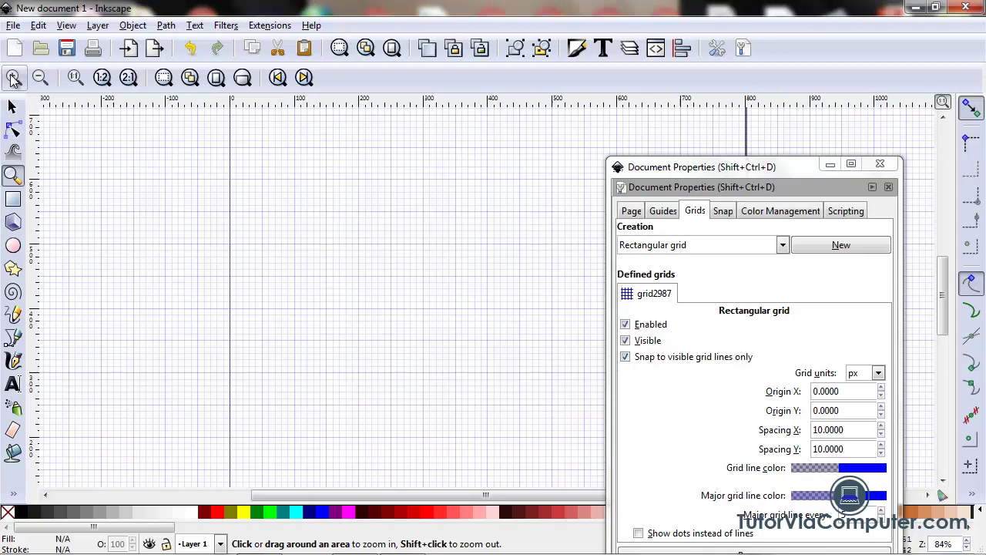
pyautogui.scroll(3, 946, 305)
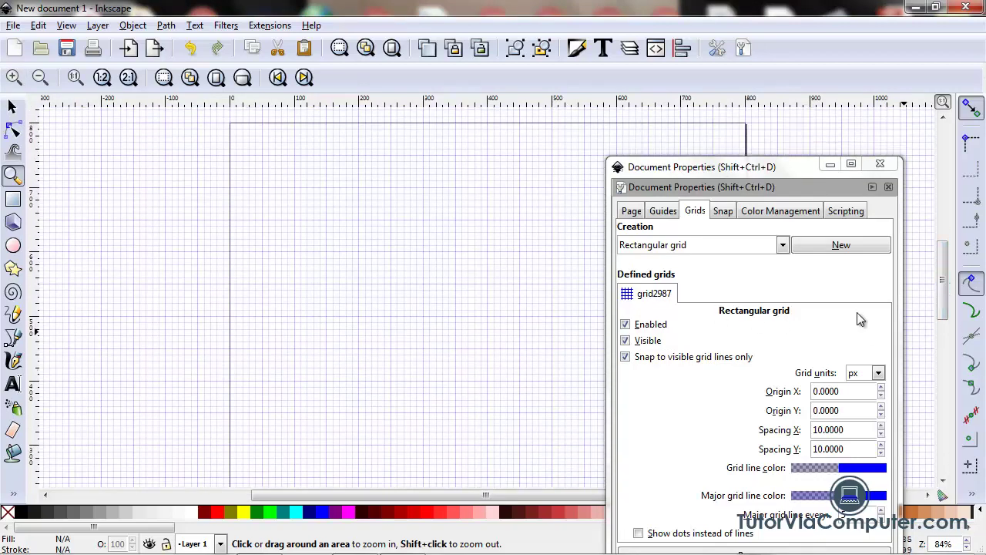
pyautogui.moveTo(787, 164); pyautogui.dragTo(782, 84)
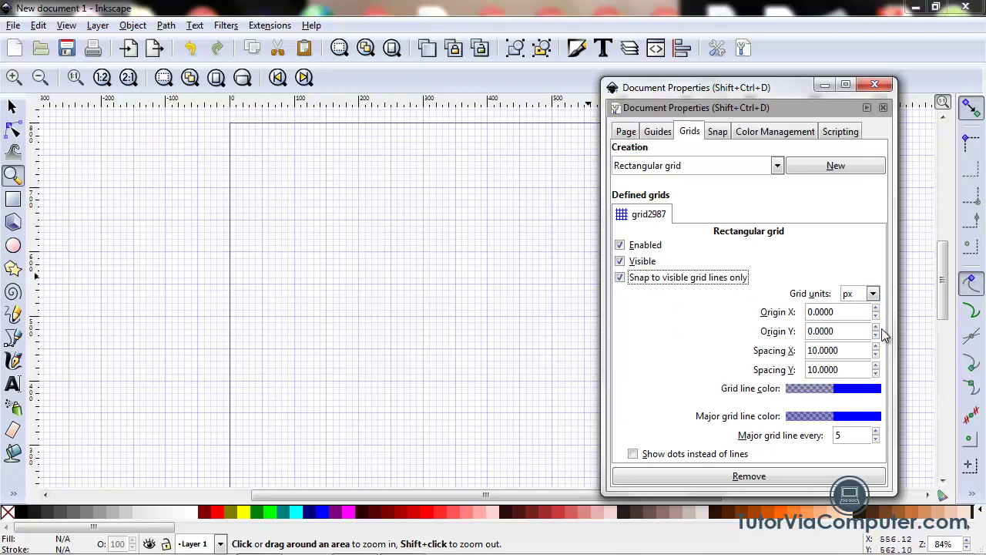
pyautogui.click(873, 293)
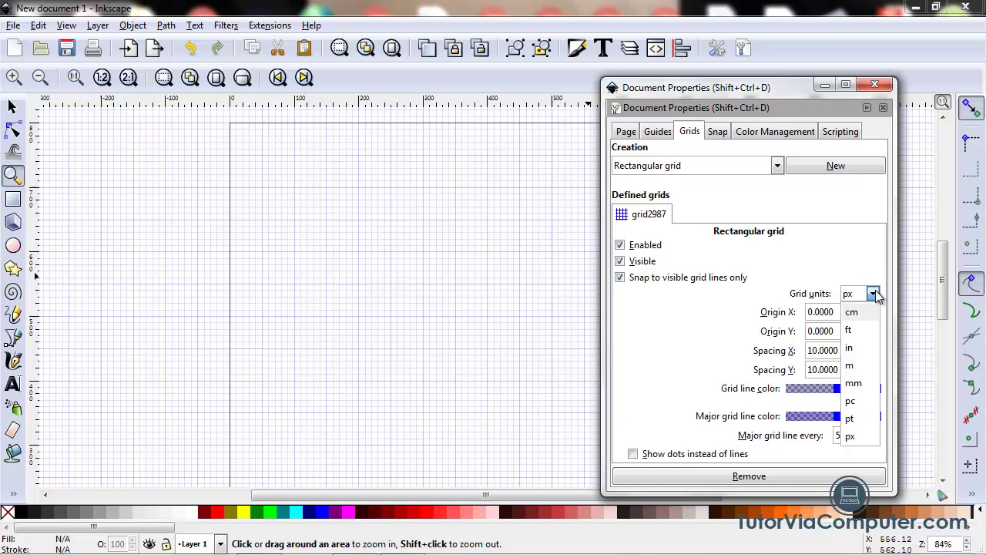
pyautogui.click(859, 436)
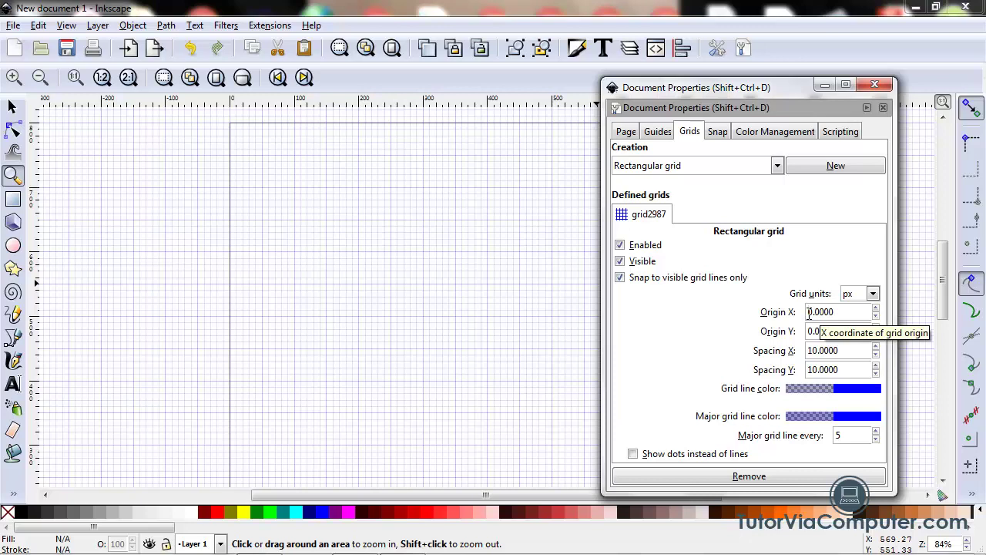
# Shift the grid's Origin X to -10
pyautogui.click(809, 312)
pyautogui.write('1')
pyautogui.press('Tab')
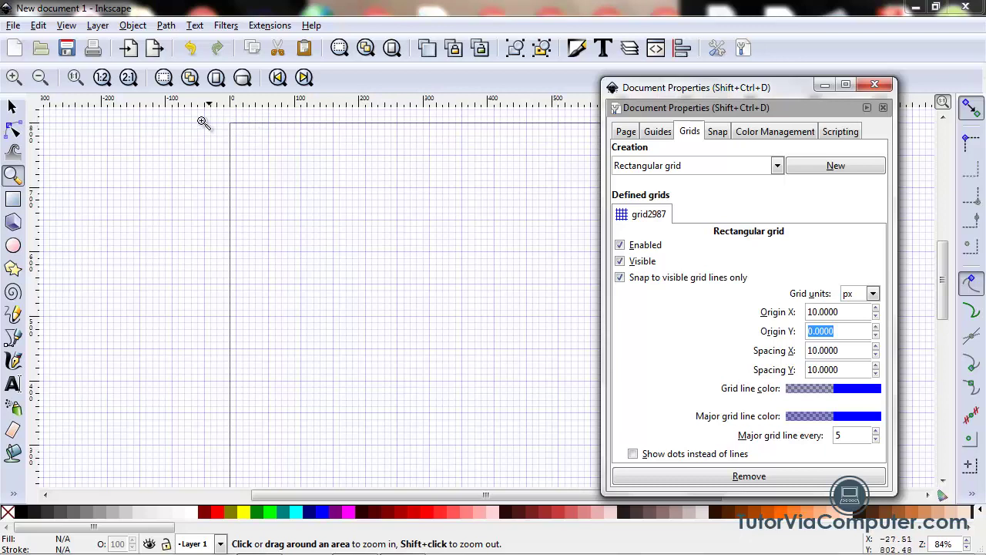
pyautogui.click(808, 312)
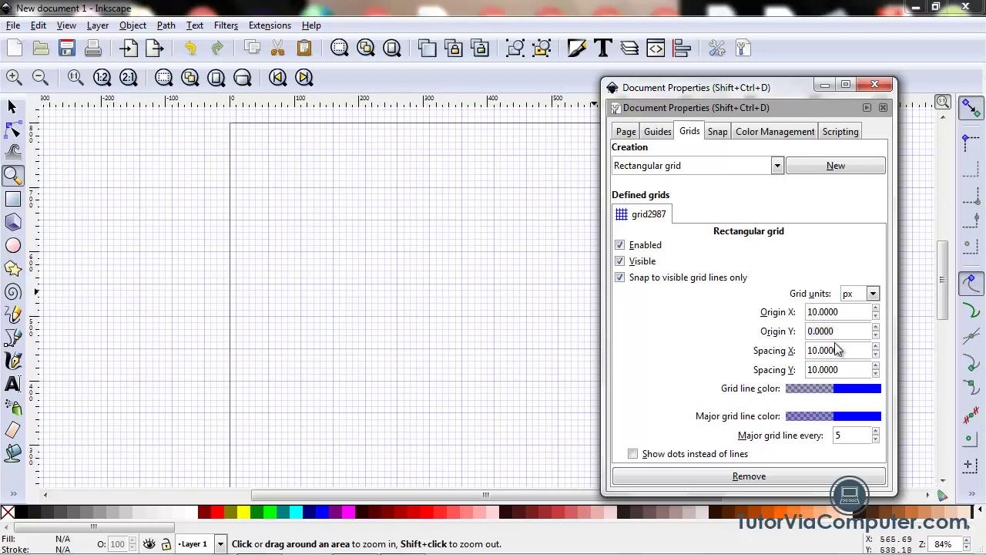
pyautogui.write('-')
pyautogui.press('Tab')
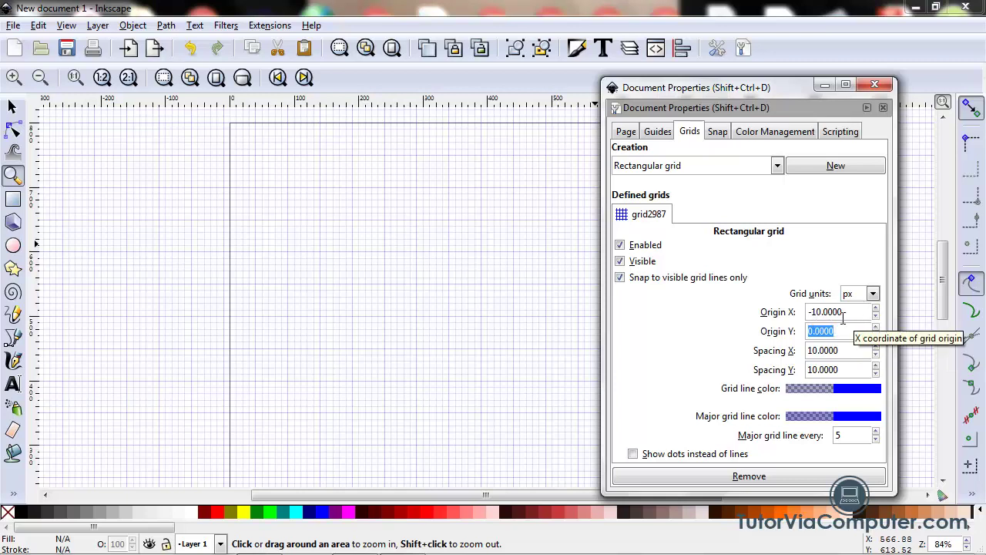
# Reset the grid's Origin X back to 0
pyautogui.hotkey('shift', 'Tab')
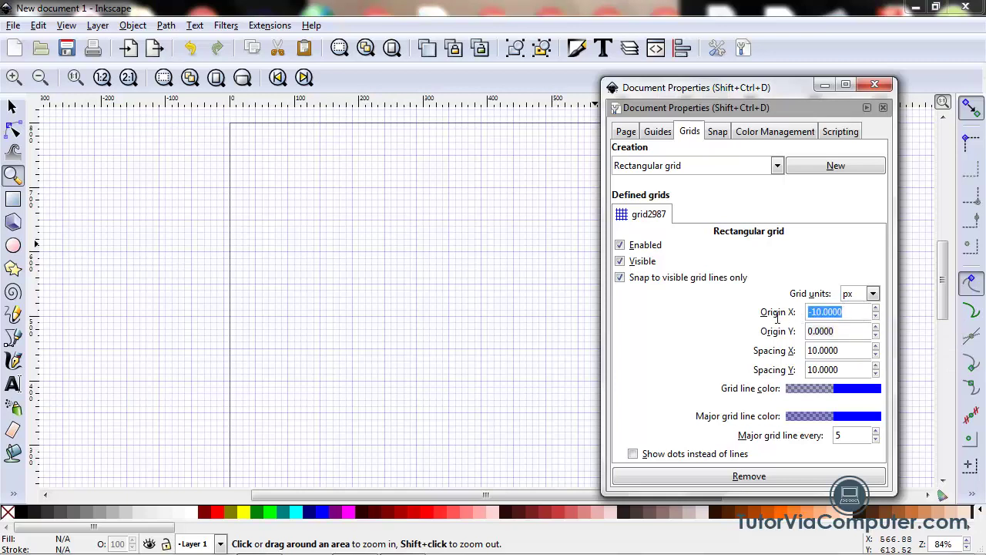
pyautogui.write('0')
pyautogui.press('Tab')
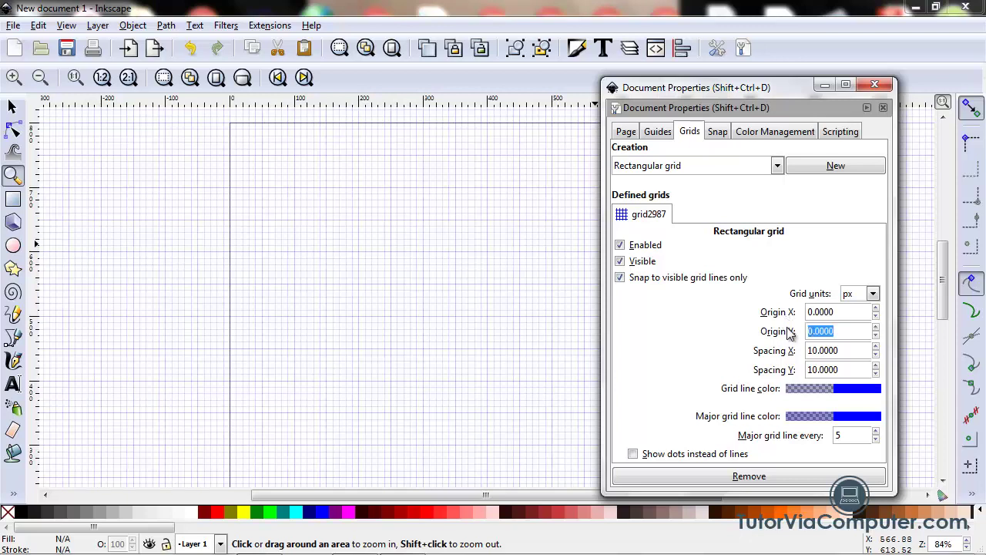
pyautogui.click(839, 331)
pyautogui.moveTo(828, 324); pyautogui.dragTo(797, 330)
pyautogui.moveTo(837, 331); pyautogui.dragTo(810, 331)
pyautogui.write('1')
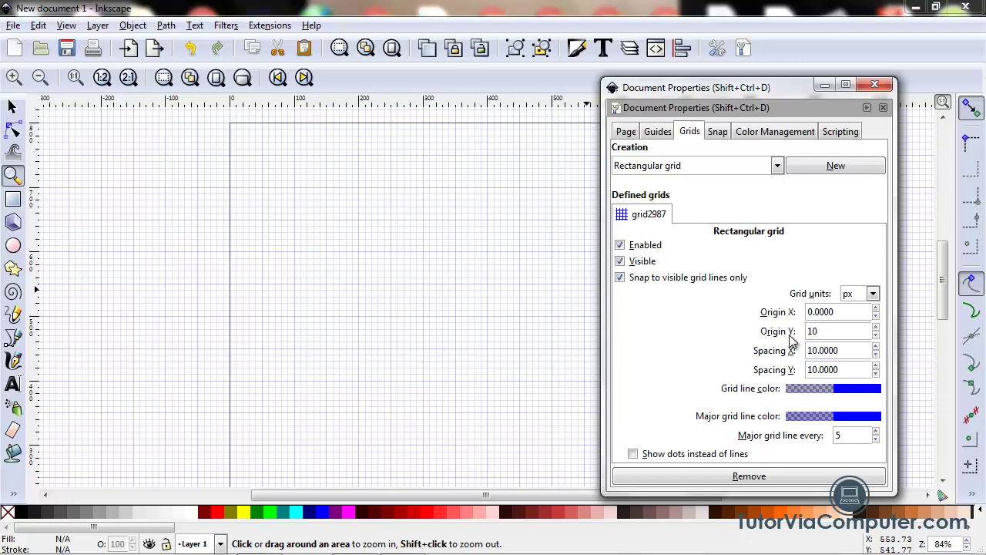
pyautogui.write('0')
pyautogui.press('Tab')
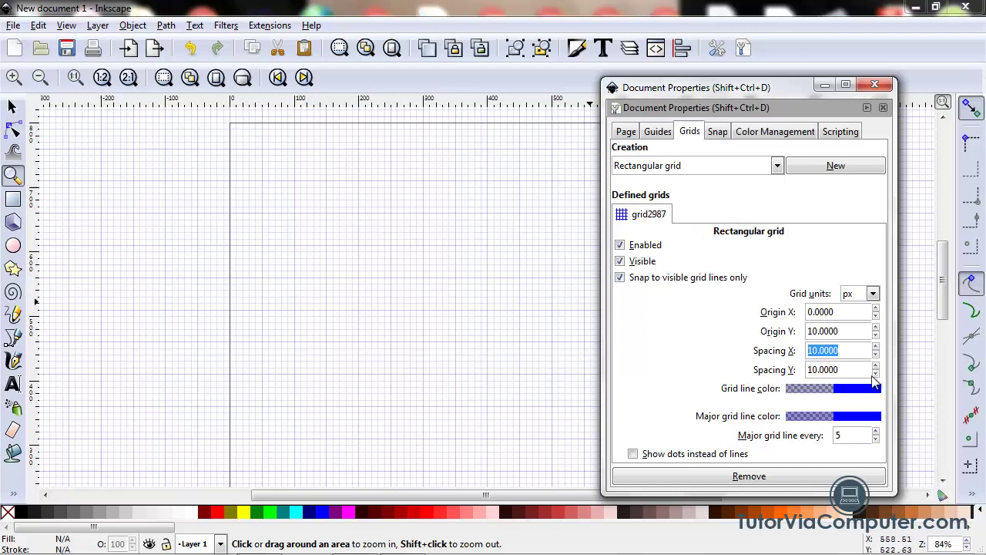
pyautogui.click(809, 331)
pyautogui.write('-')
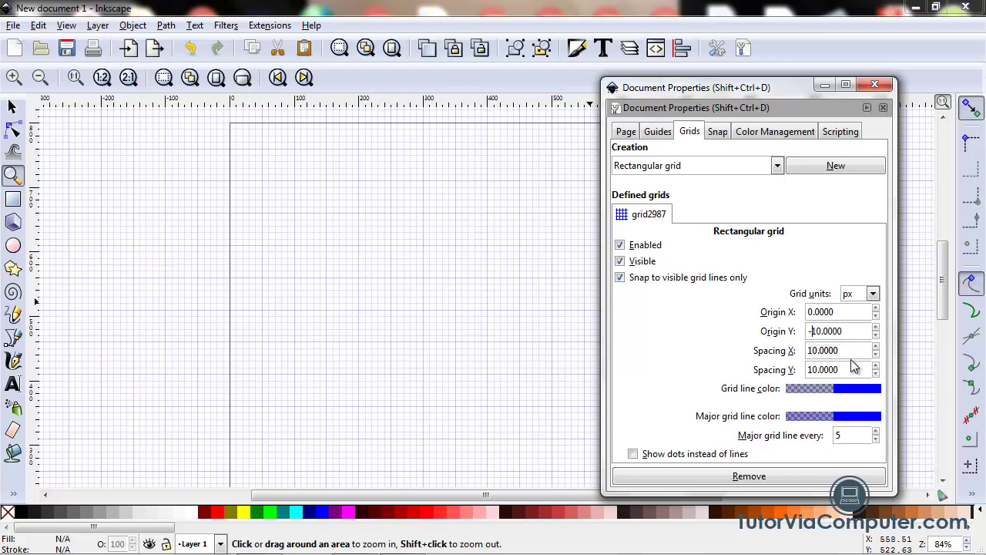
pyautogui.press('Tab')
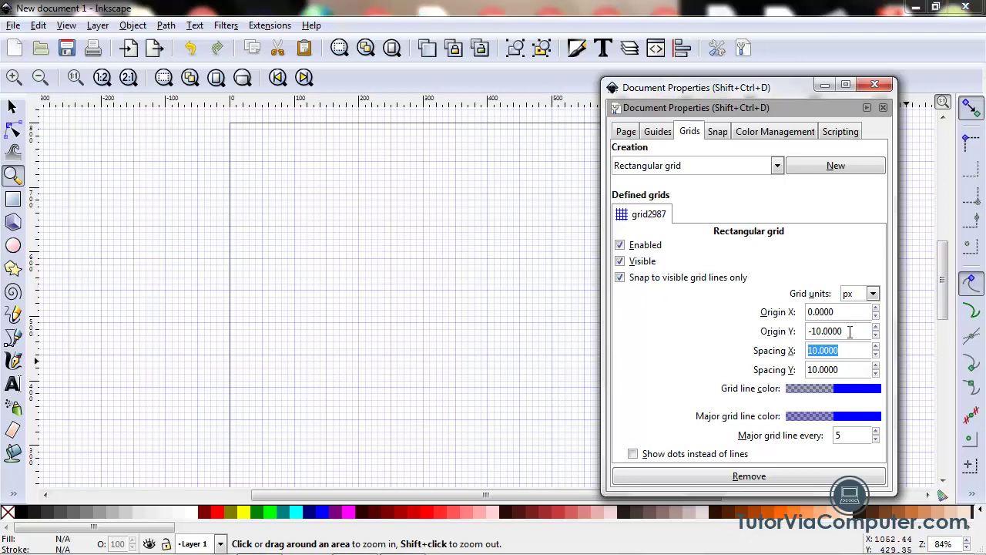
pyautogui.moveTo(850, 331); pyautogui.dragTo(780, 325)
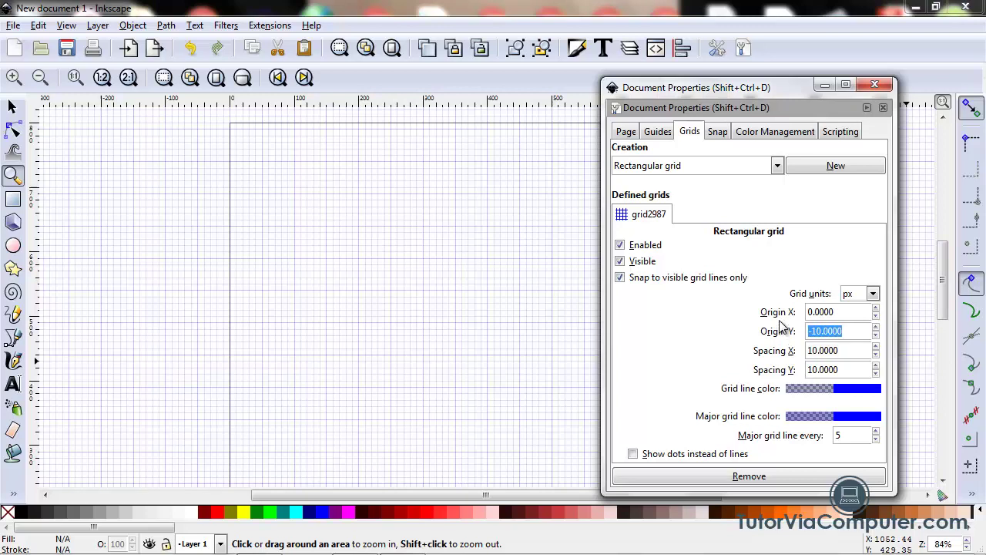
pyautogui.write('0')
pyautogui.press('Tab')
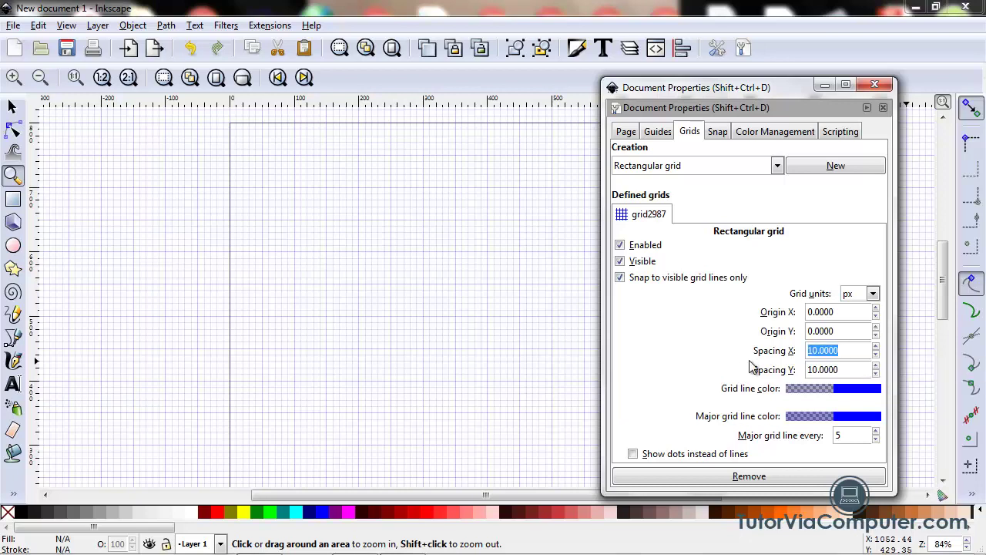
# Set grid2987's Spacing X and Spacing Y to 20 px each
pyautogui.write('20')
pyautogui.press('Tab')
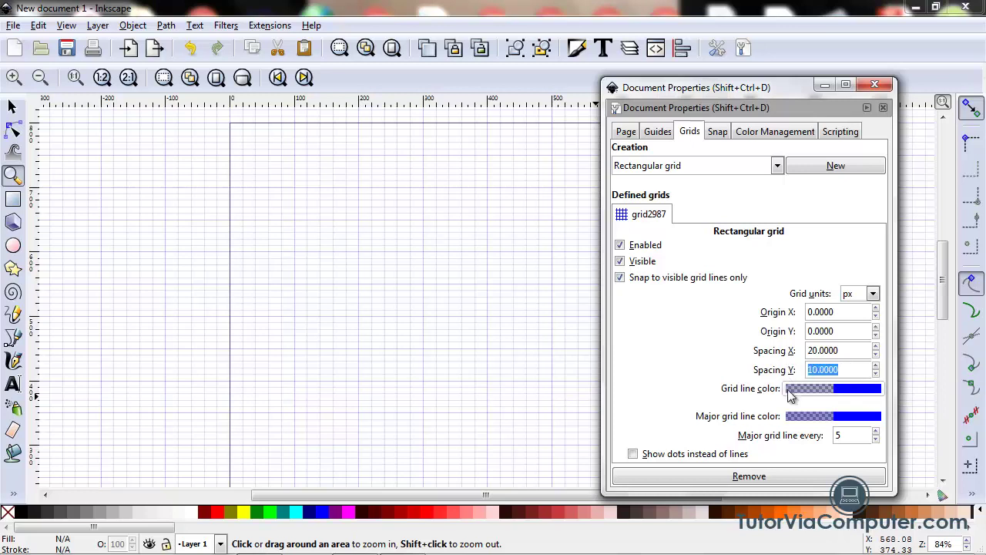
pyautogui.write('20')
pyautogui.press('Tab')
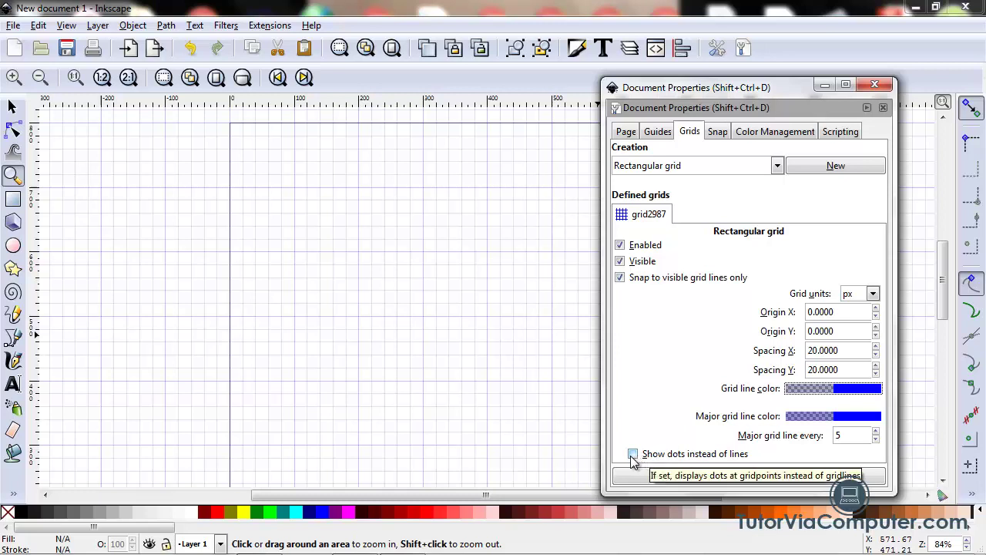
# Briefly show the grid as dots, return it to lines, then fit the whole page in the window
pyautogui.click(633, 455)
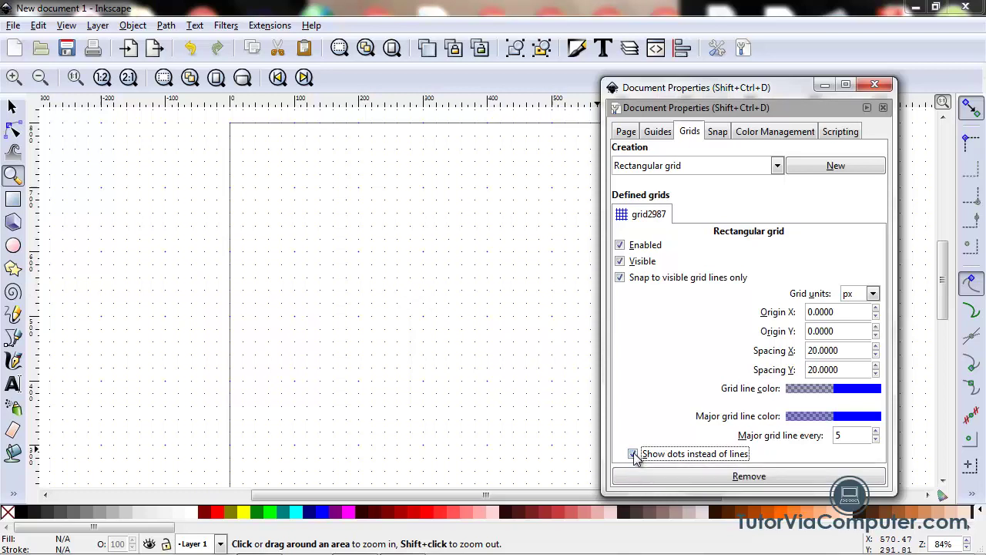
pyautogui.click(634, 454)
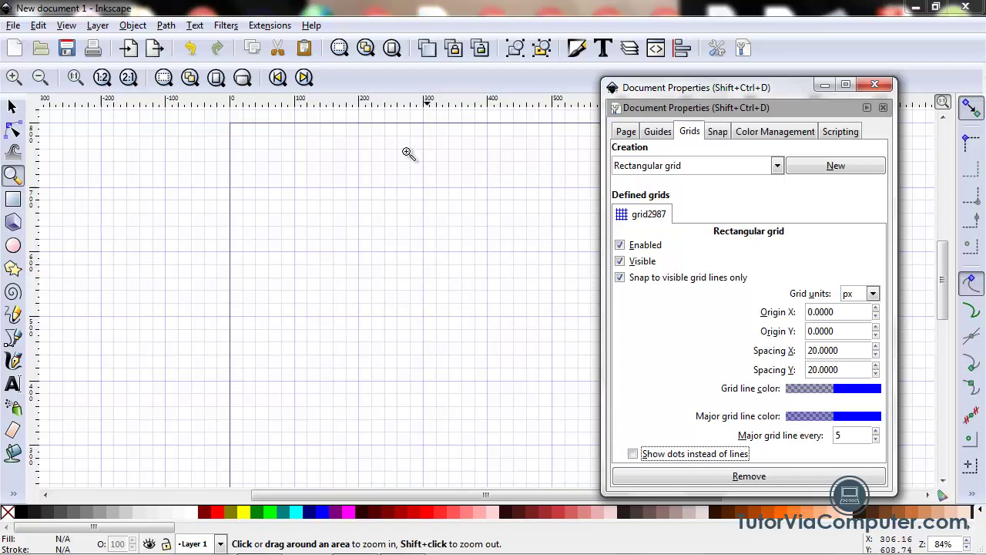
pyautogui.click(393, 49)
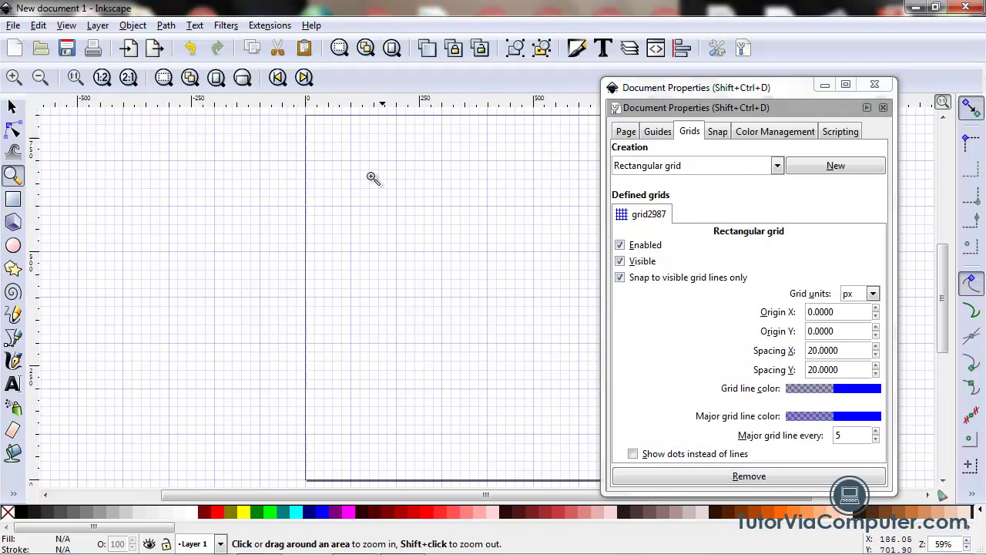
# Close the Document Properties dialog
pyautogui.click(876, 86)
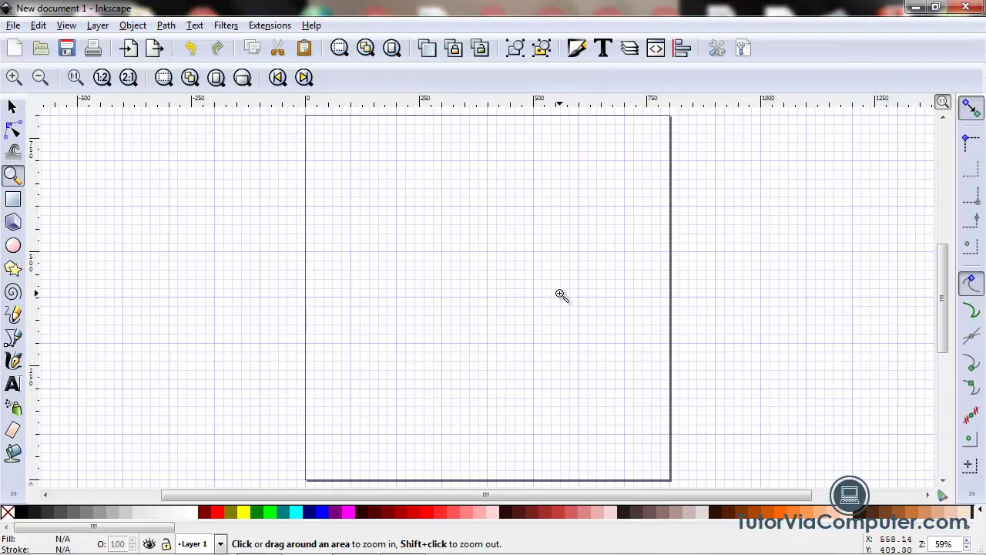